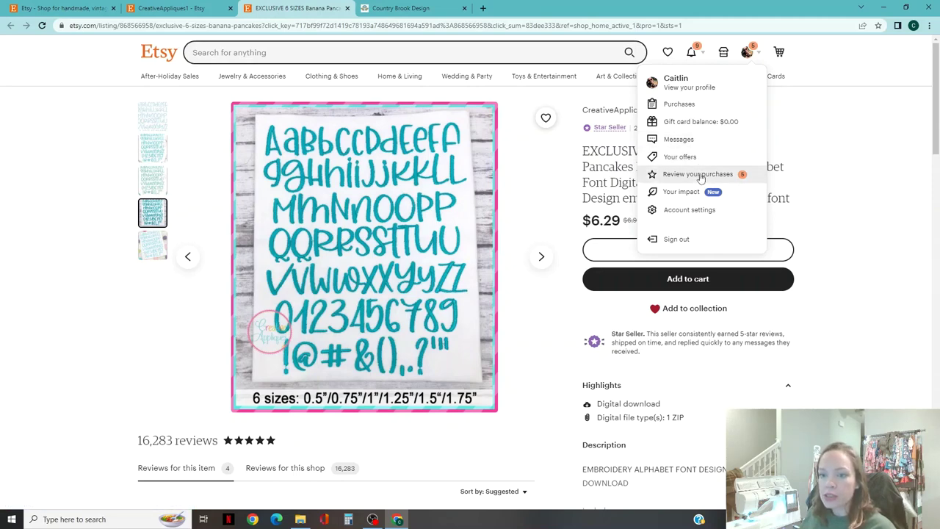
Open the Etsy account's purchases page to view the downloadable embroidery font orders
left_click(688, 104)
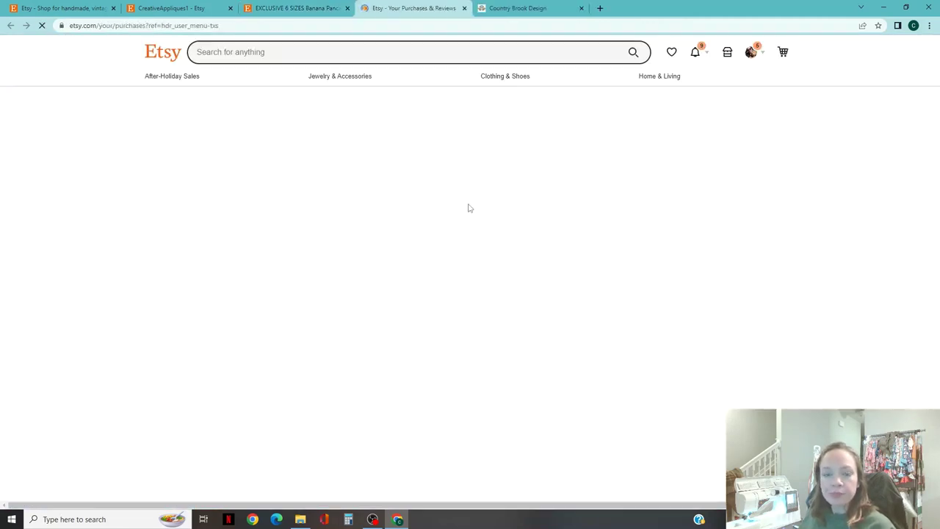
scroll(419, 289, "down", 1)
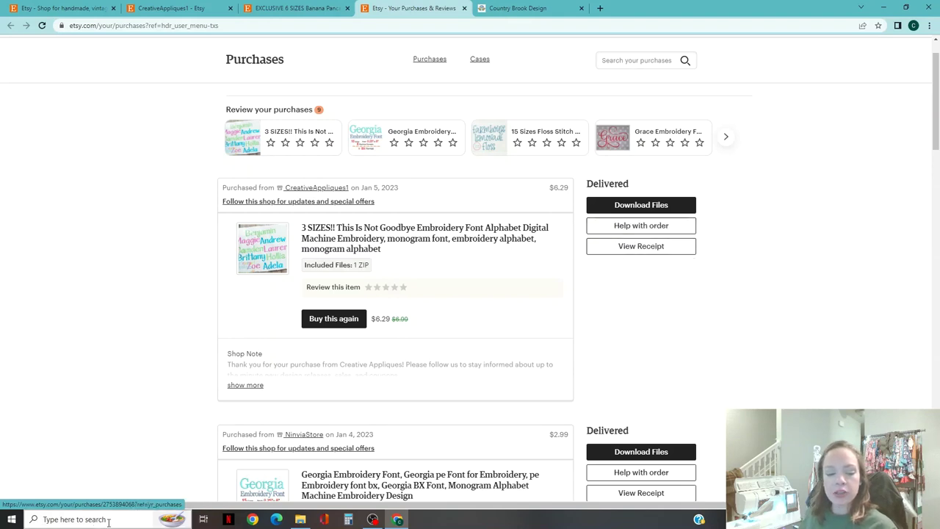
Switch to File Explorer and open the ZIP FILES folder under Sewing > Embroidery
left_click(307, 522)
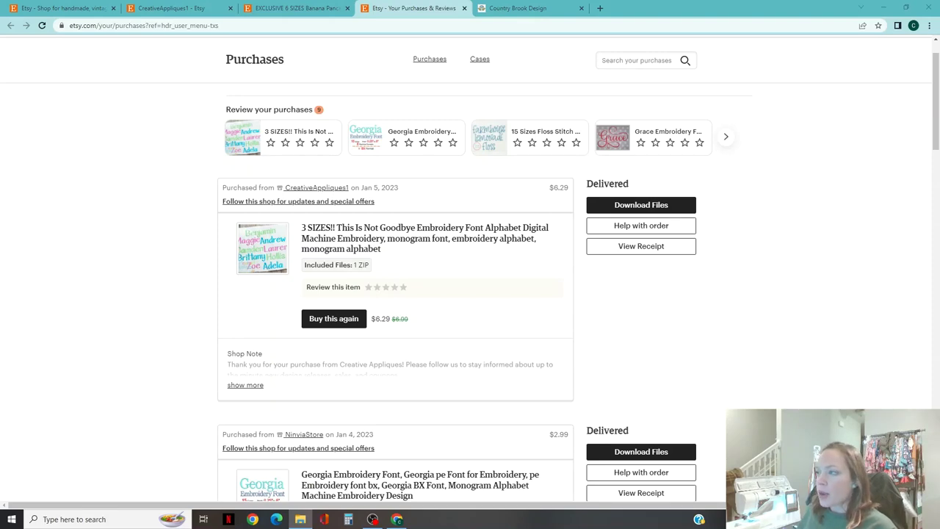
left_click_drag(407, 93, 417, 82)
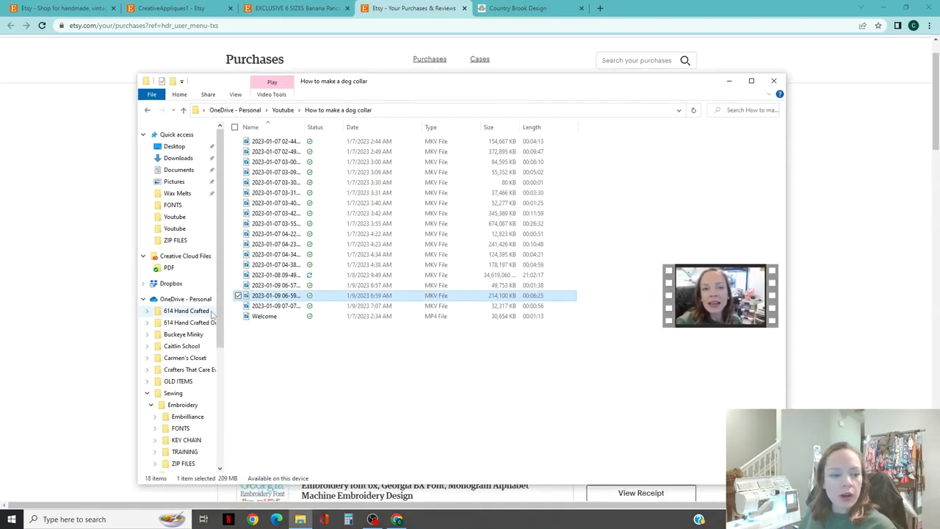
scroll(190, 444, "down", 1)
left_click(183, 444)
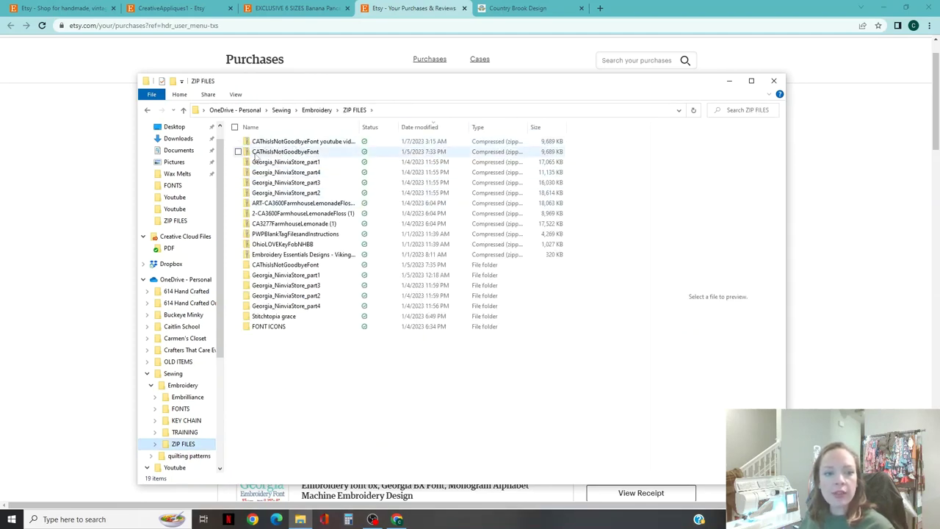
left_click(310, 152)
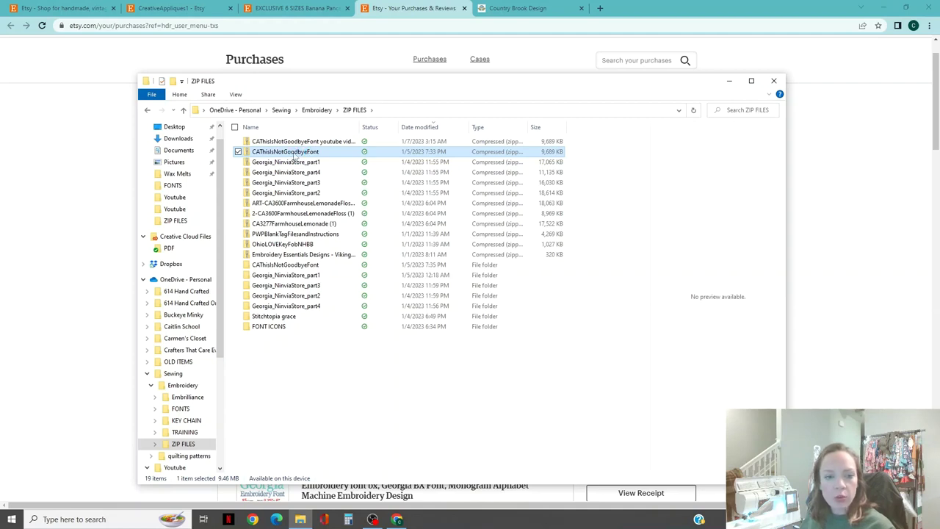
right_click(310, 152)
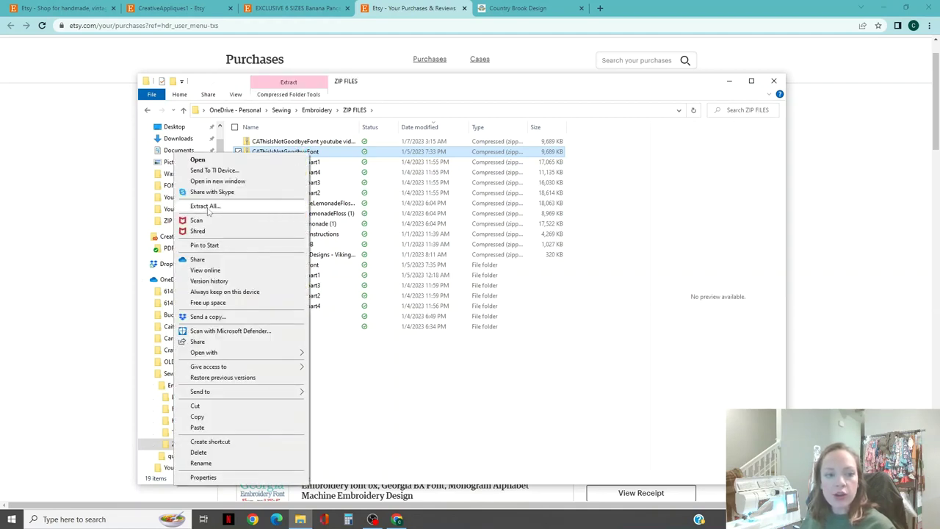
left_click(403, 364)
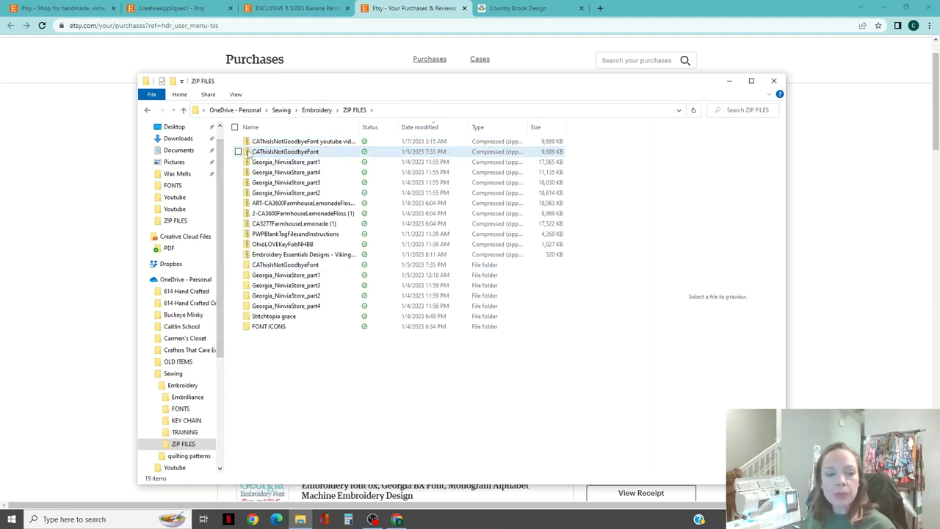
Open the extracted CAThisIsNotGoodbyeFont folder and view the font files in its CANotGoodbye_BX subfolder
double_click(266, 268)
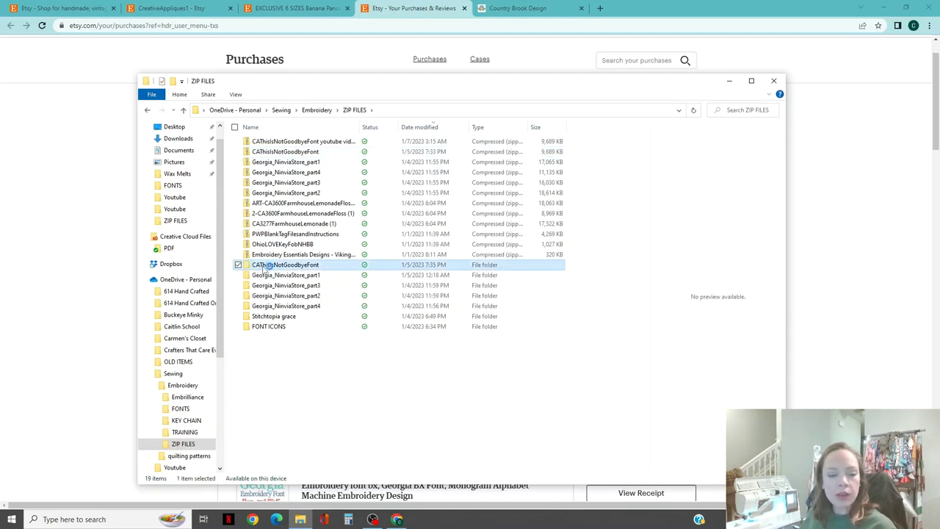
double_click(283, 142)
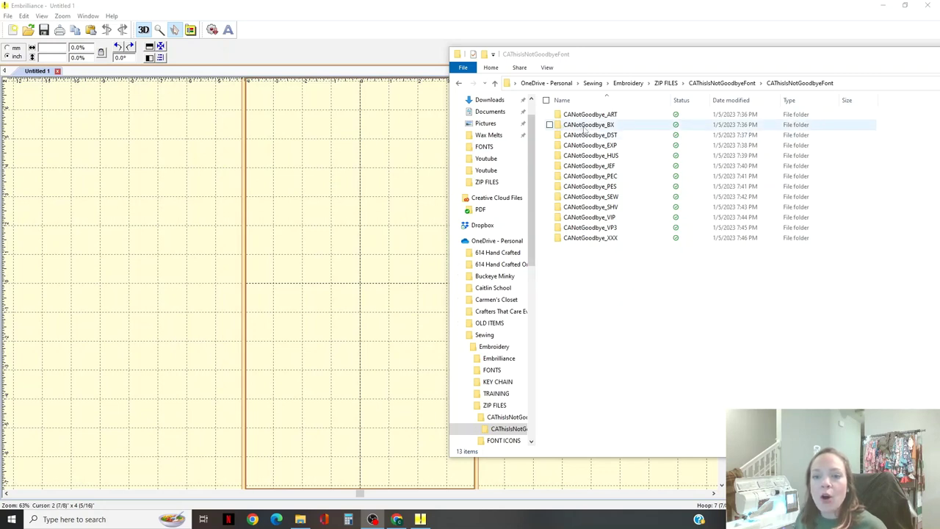
left_click_drag(585, 129, 567, 128)
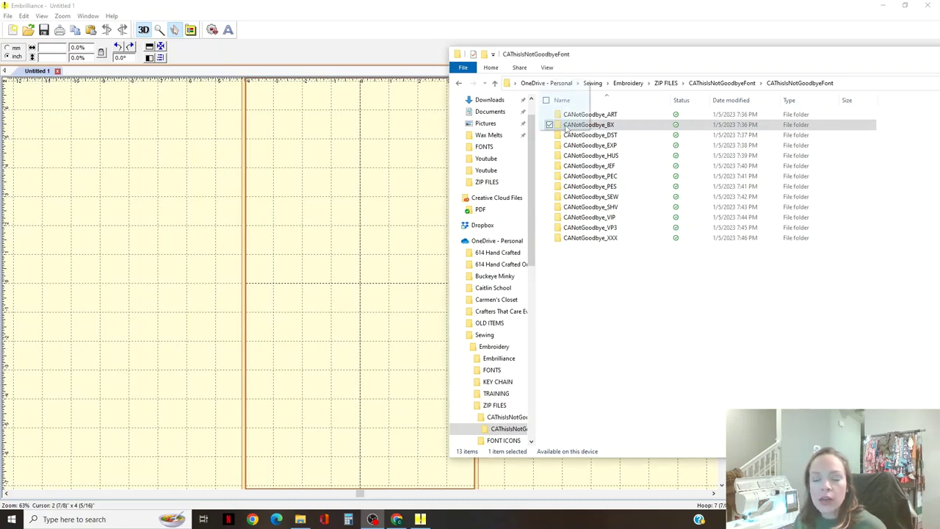
double_click(580, 126)
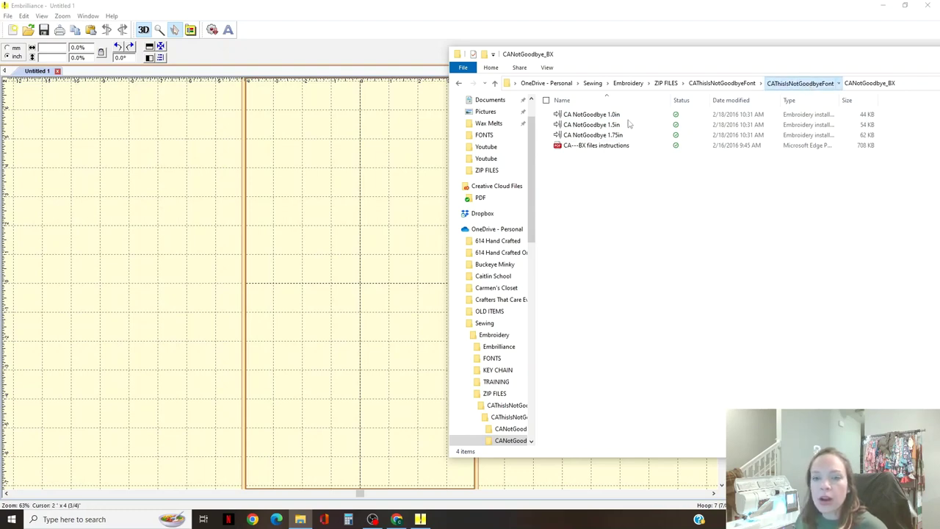
Go back up to the ZIP FILES folder and close the File Explorer window
key("BackSpace")
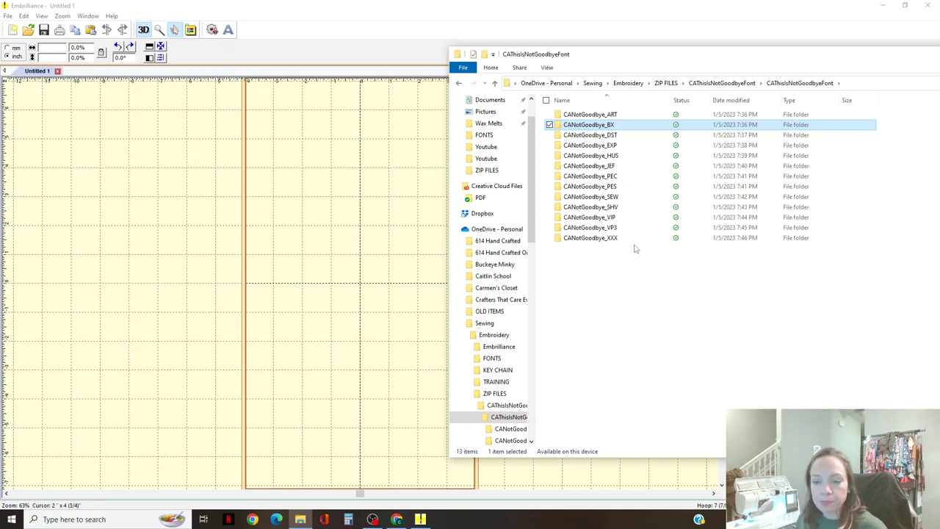
left_click(742, 84)
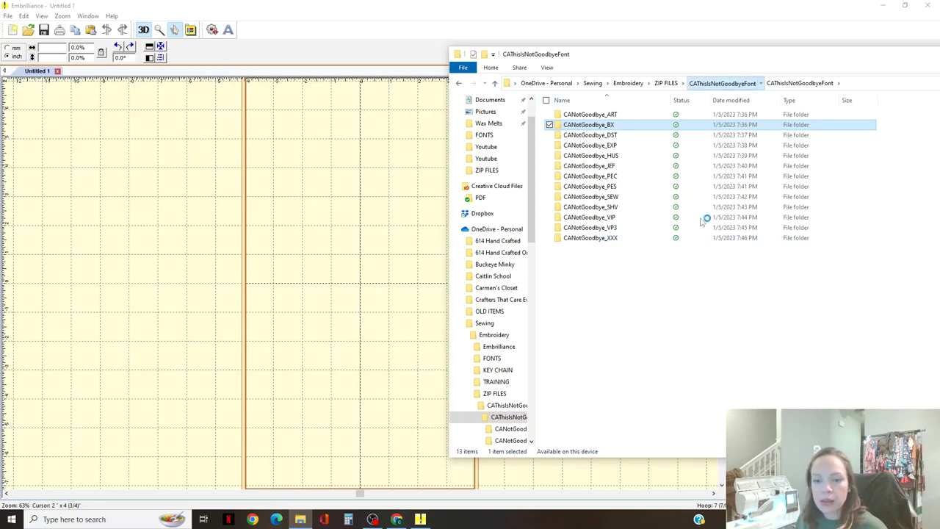
left_click(694, 83)
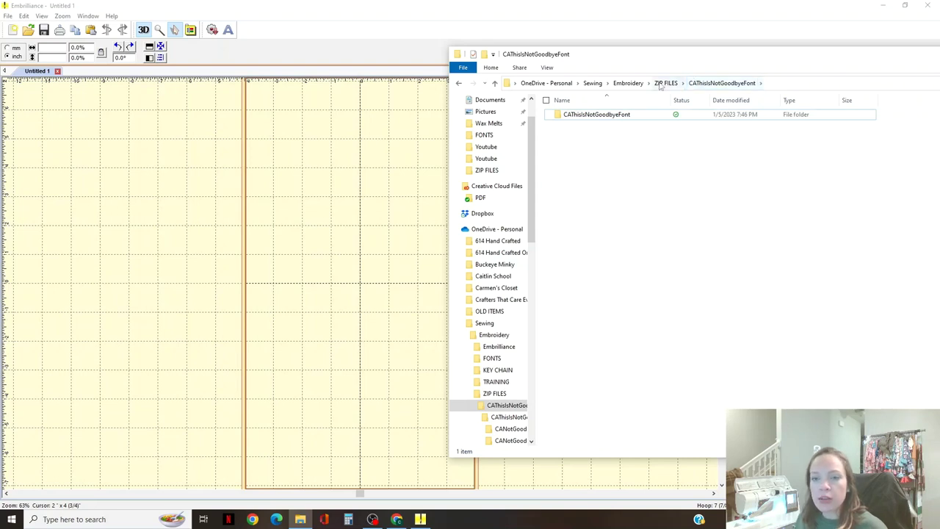
left_click(665, 83)
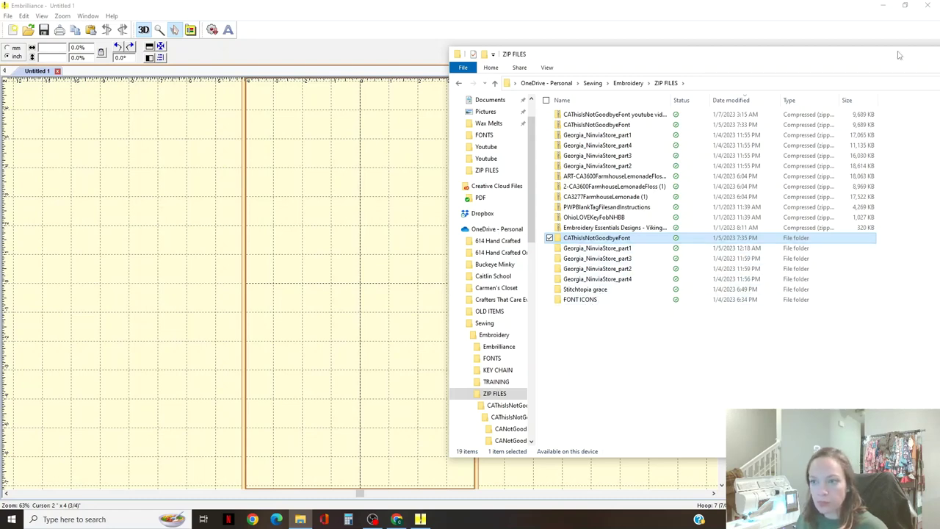
left_click_drag(899, 55, 656, 67)
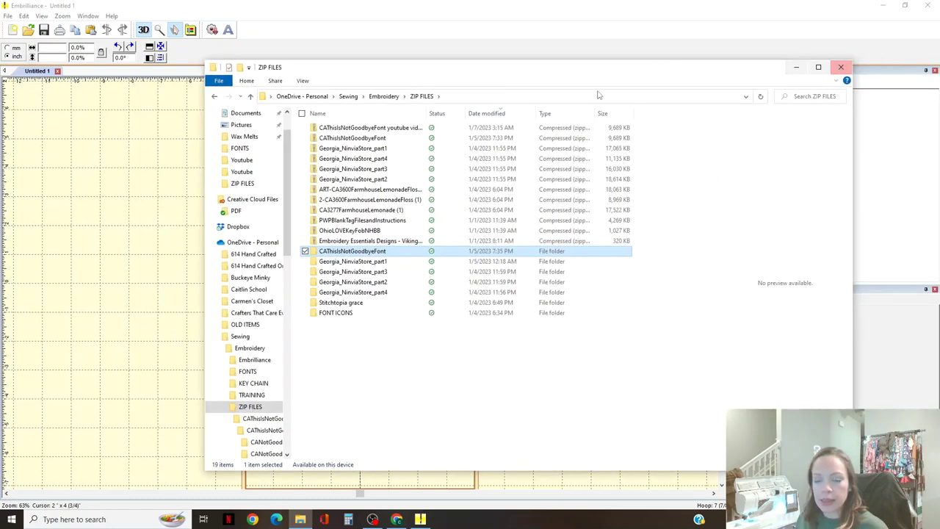
left_click(841, 67)
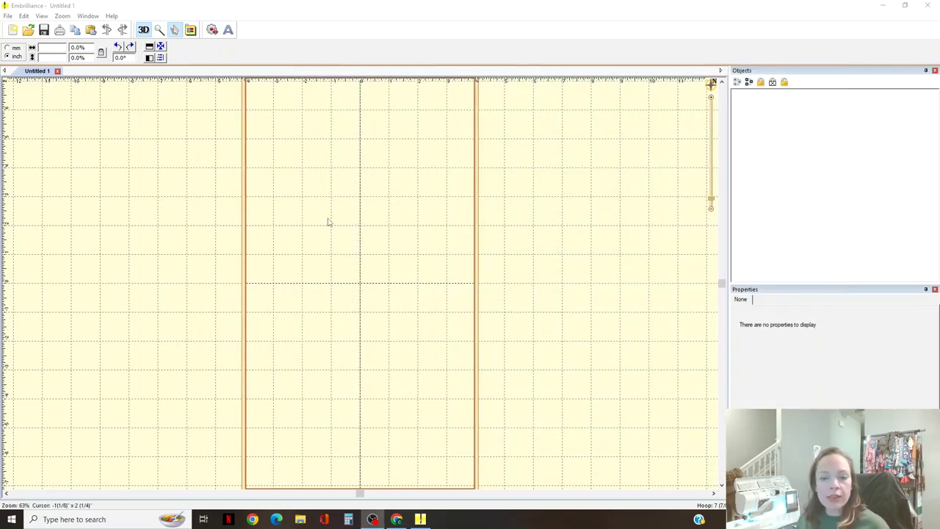
Add a lettering object to the empty design page and set its text to JAY
left_click(228, 31)
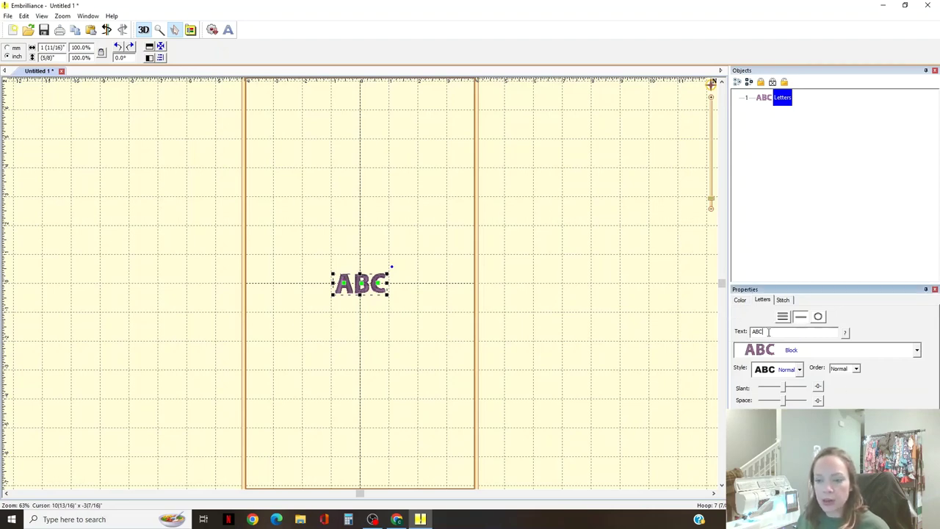
left_click_drag(768, 332, 747, 331)
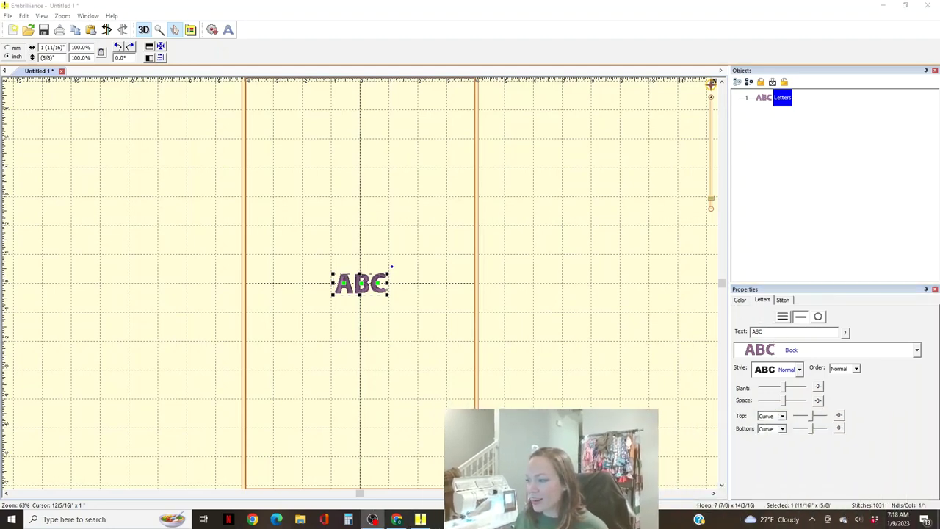
left_click(768, 332)
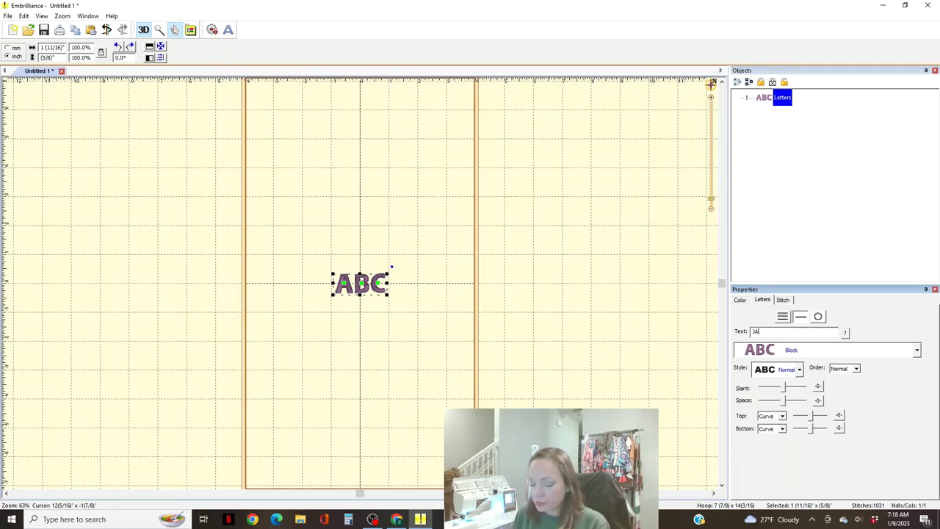
key("Return")
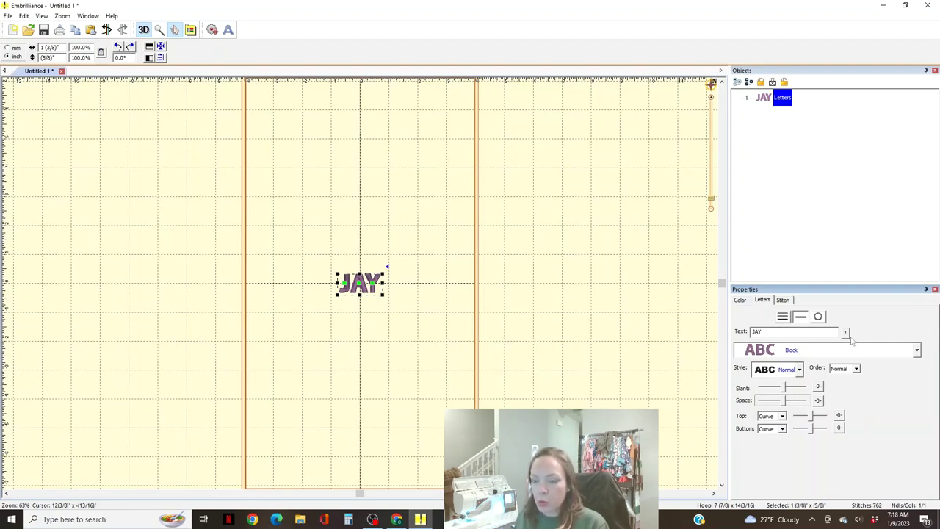
Change the JAY lettering's font to CA NotGoodbye 1.0in
left_click(917, 350)
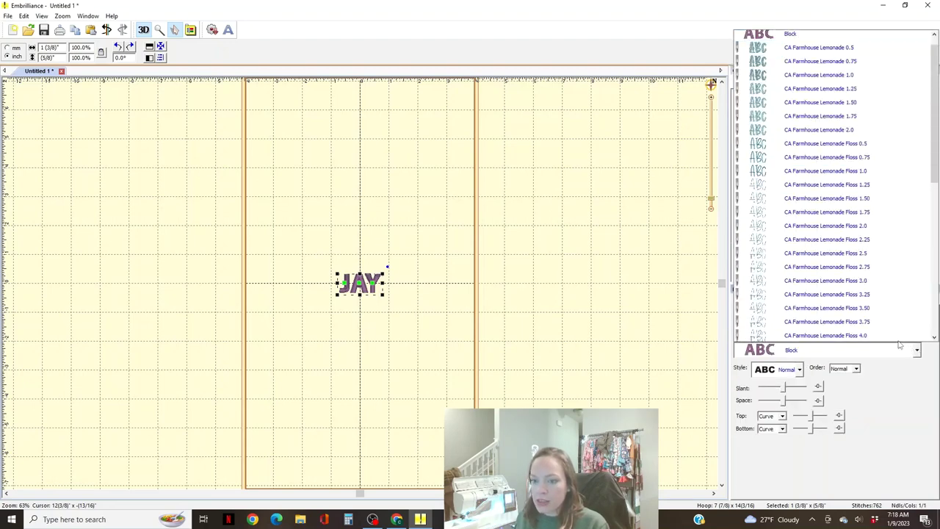
scroll(837, 294, "down", 2)
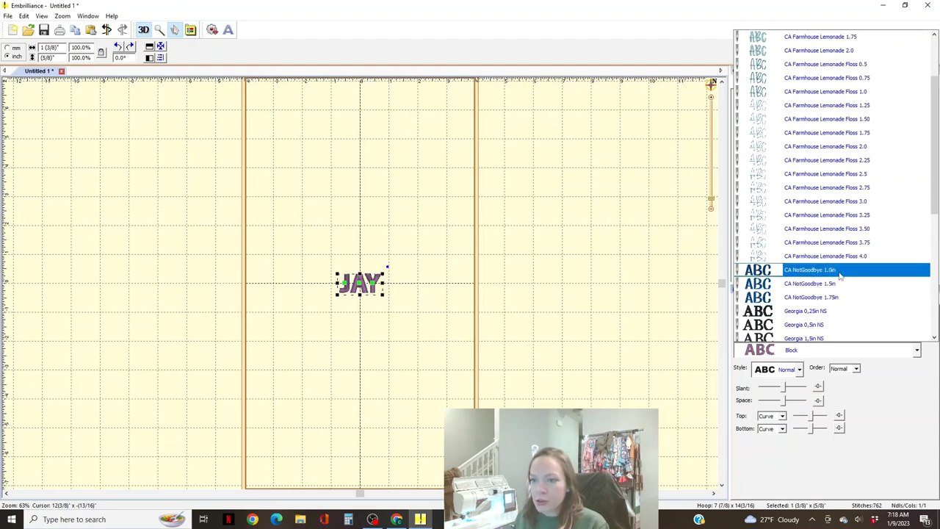
left_click(841, 271)
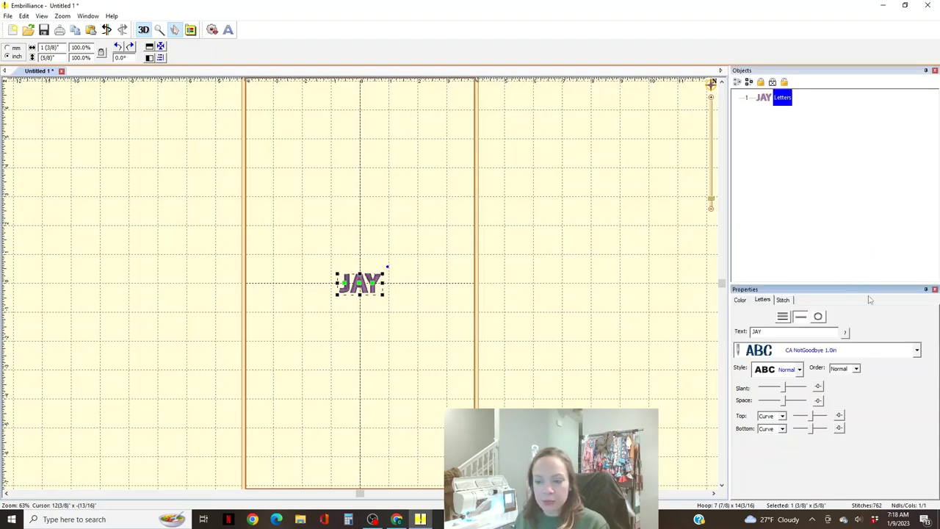
Change the JAY lettering's font to CA Farmhouse Lemonade 0.75
left_click(916, 350)
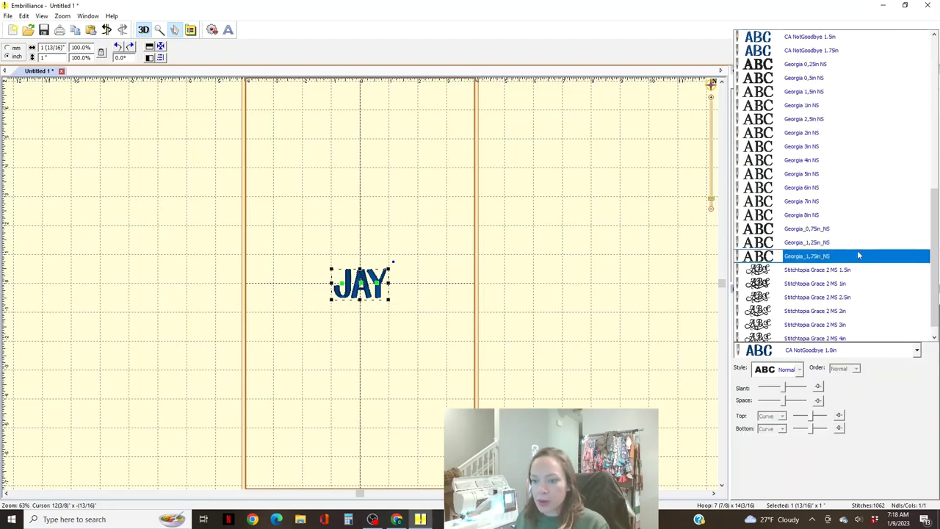
scroll(857, 252, "up", 3)
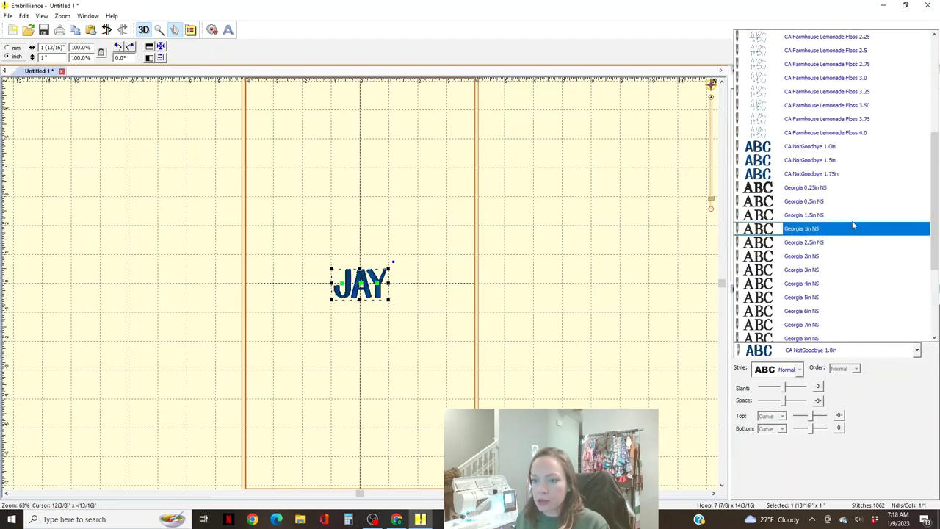
scroll(854, 233, "up", 1)
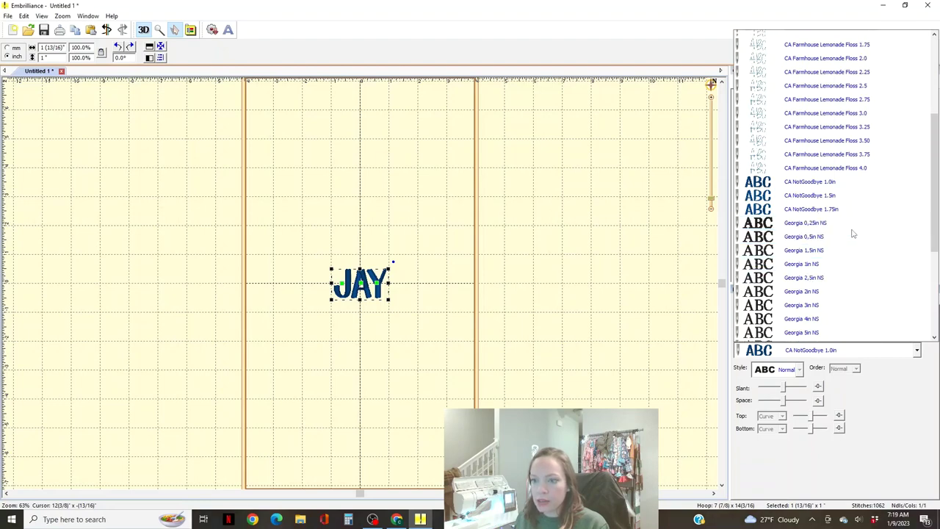
scroll(853, 234, "up", 2)
scroll(788, 81, "up", 2)
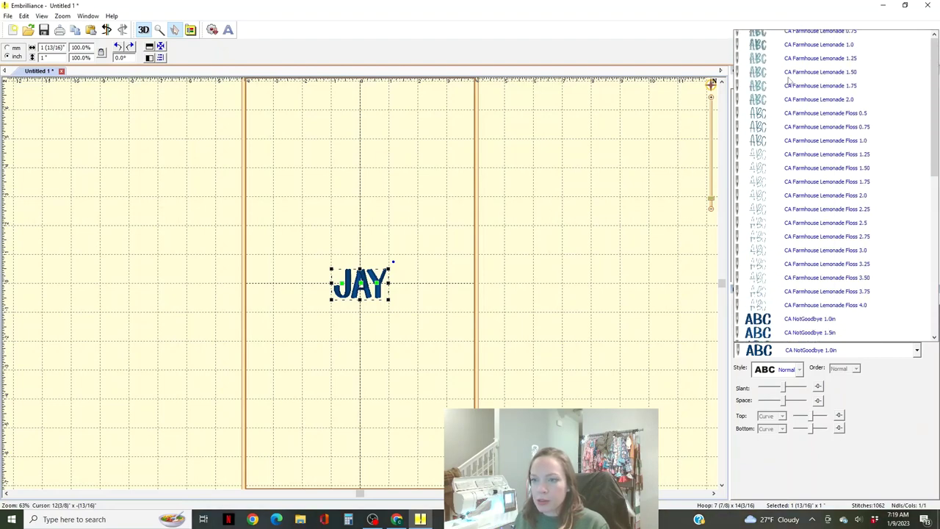
scroll(788, 81, "up", 1)
left_click(794, 69)
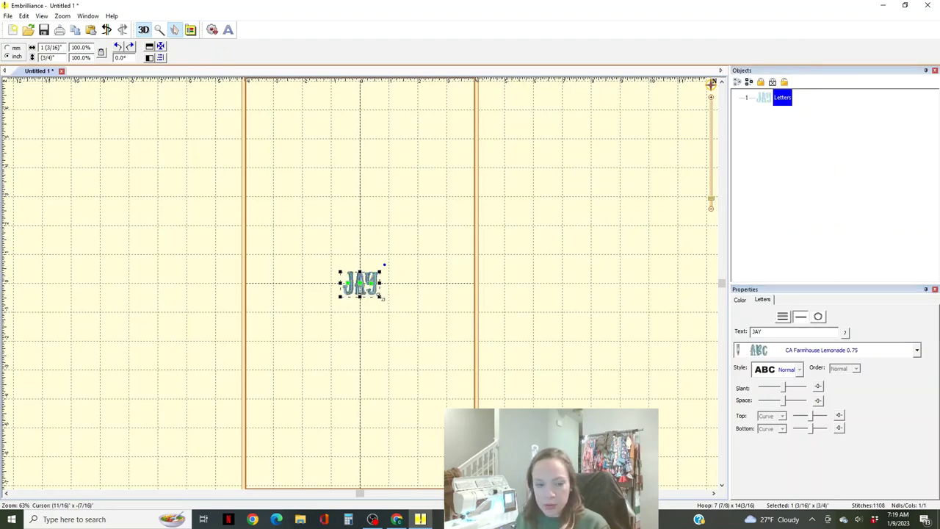
Move the JAY lettering to about 1.5 inches above and 0.5 inch right of the hoop centre, and deselect it
left_click_drag(381, 297, 404, 315)
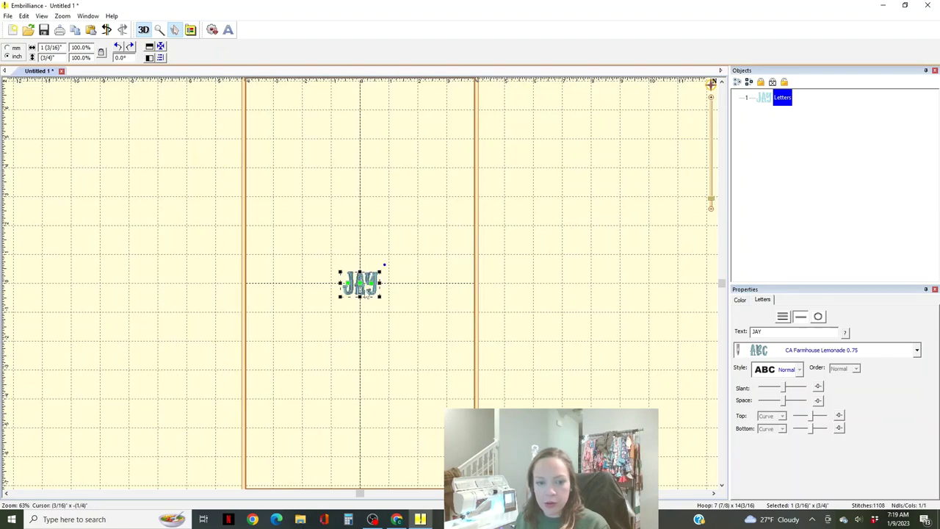
left_click_drag(366, 291, 379, 247)
left_click(520, 280)
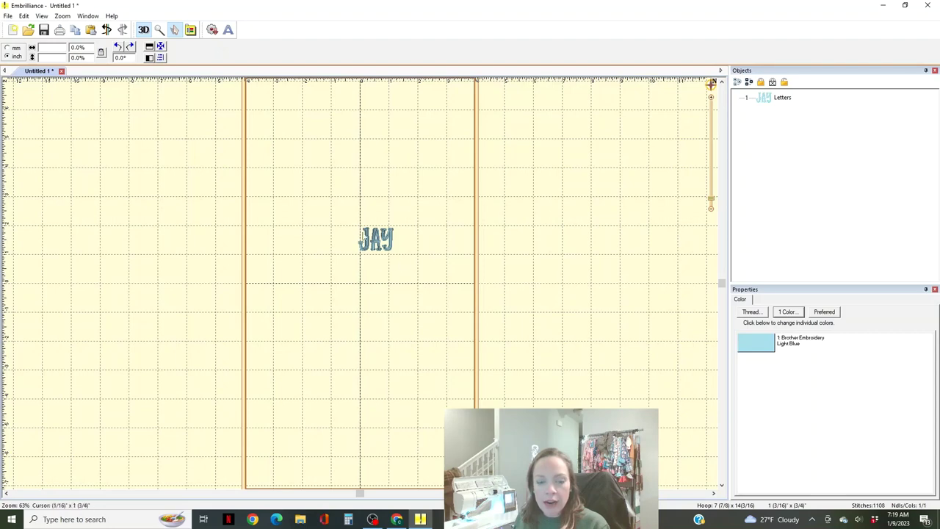
Start saving the JAY design as a stitch file, choosing OneDrive - Personal > Sewing > Embroidery > FONTS as the destination folder
left_click(8, 15)
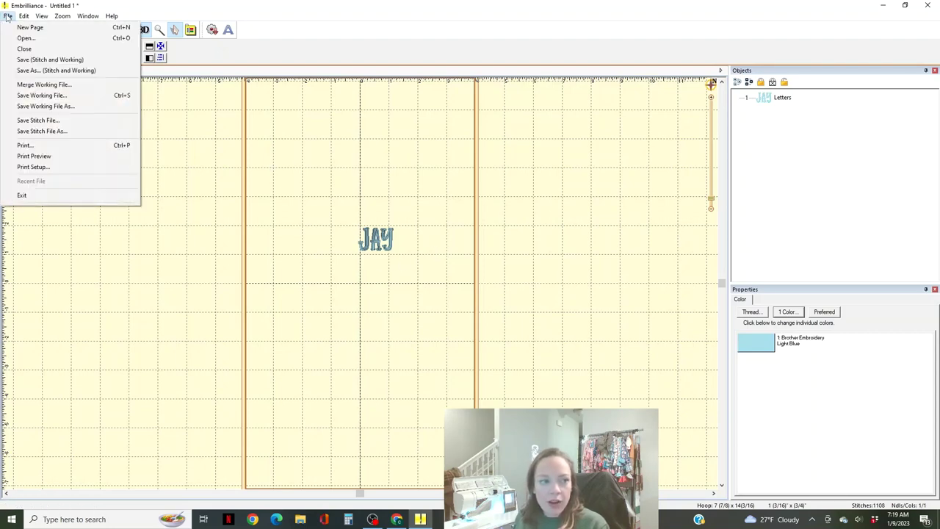
left_click(26, 123)
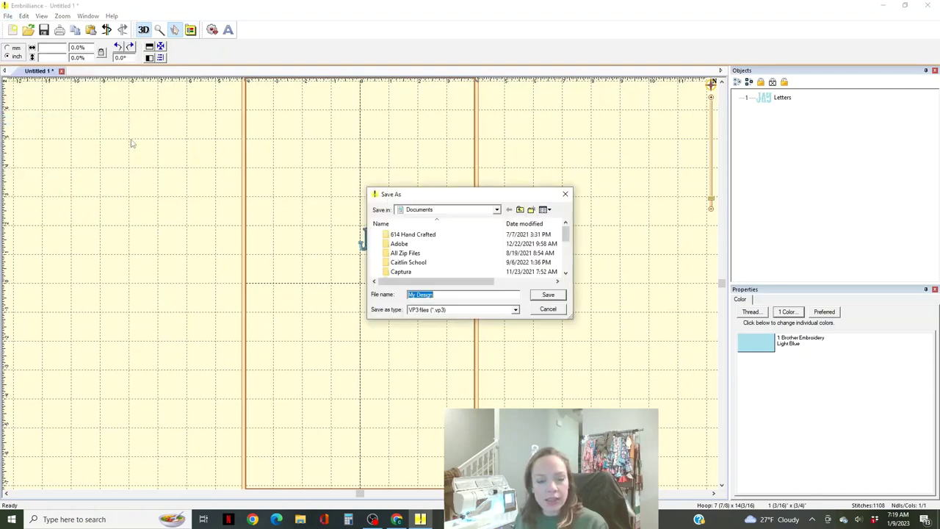
left_click(499, 211)
left_click(499, 210)
left_click(497, 209)
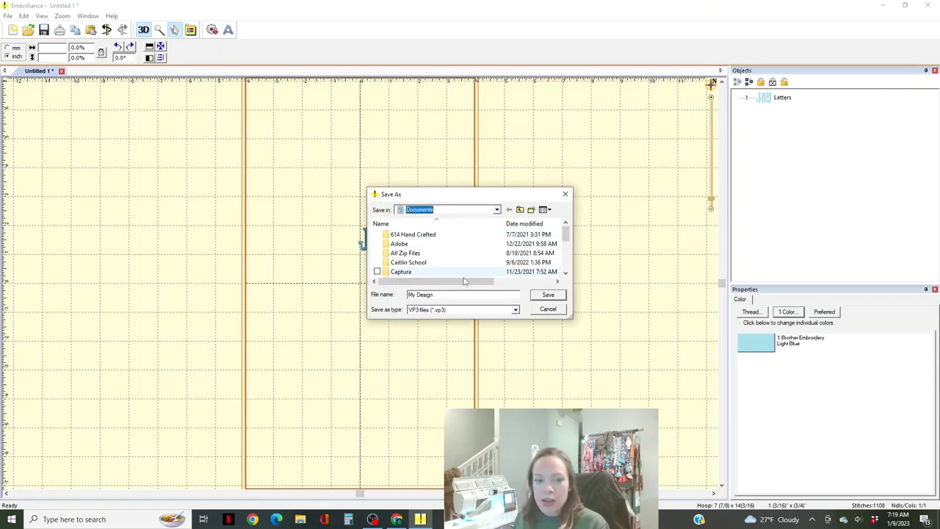
left_click(497, 211)
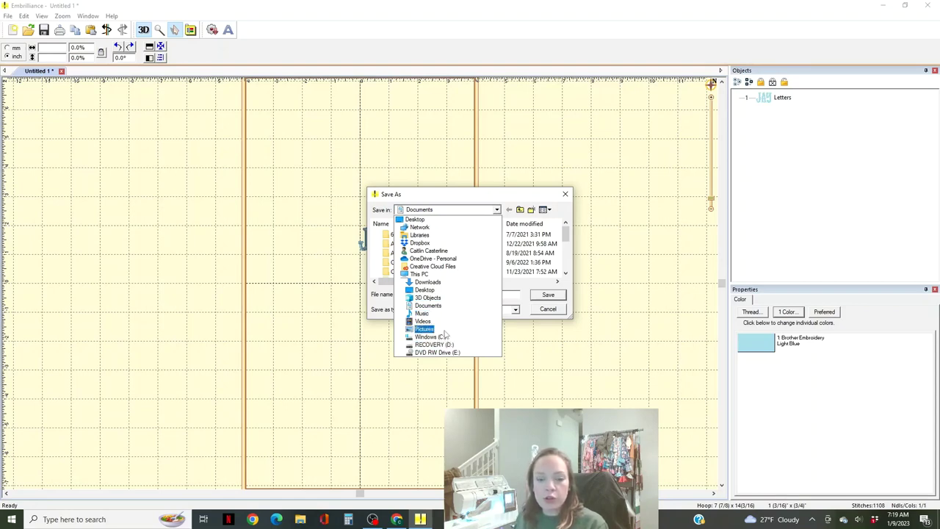
left_click(430, 259)
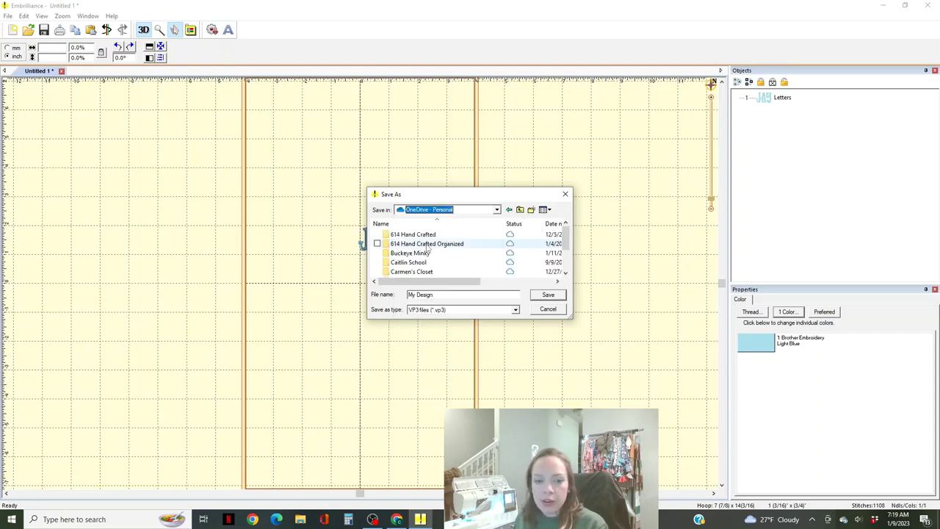
scroll(428, 246, "down", 2)
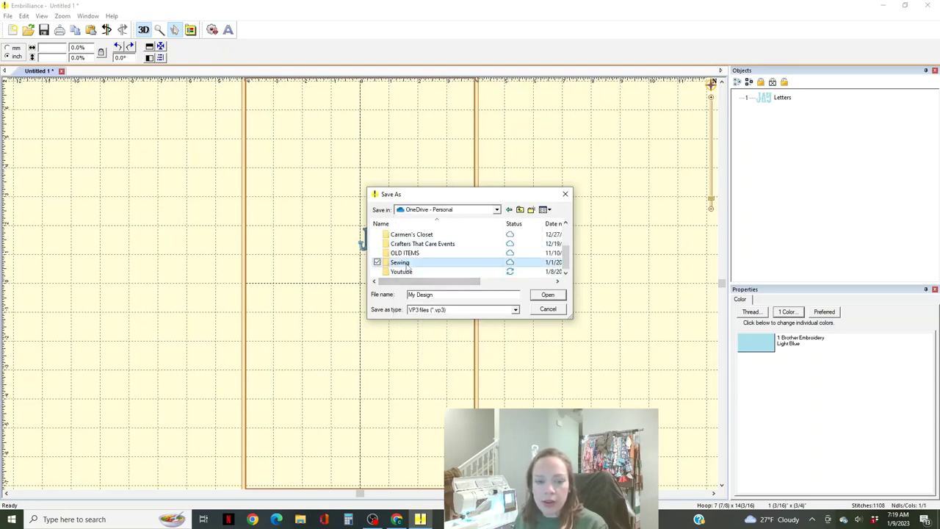
double_click(405, 262)
double_click(420, 234)
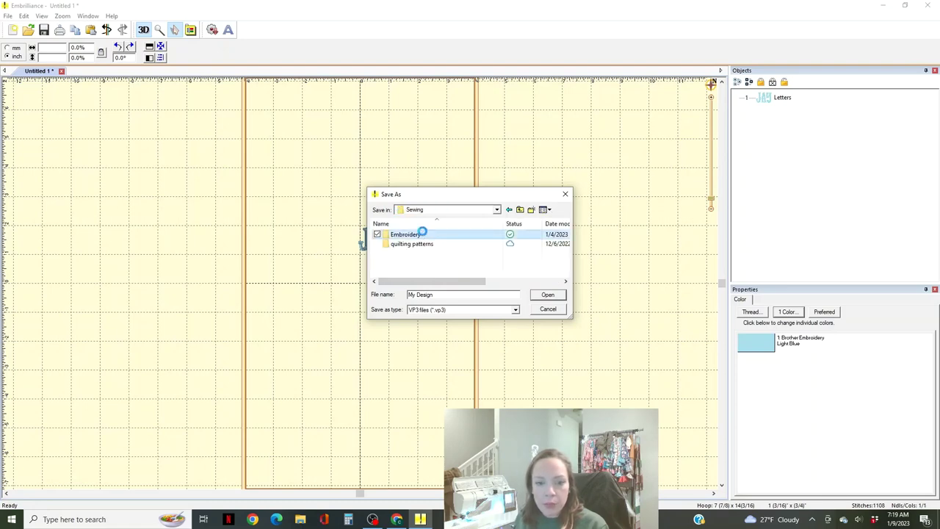
double_click(396, 243)
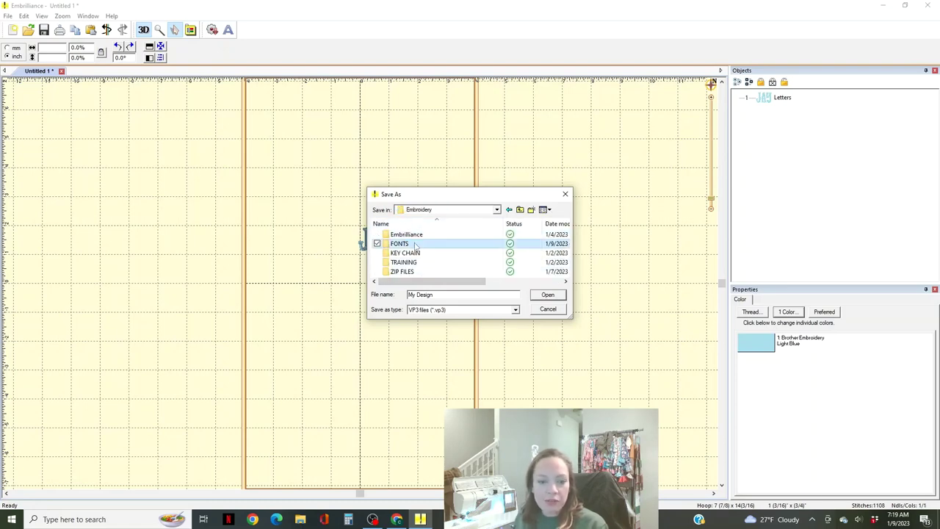
Name the stitch file JAY, choose the VP3 (*.vp3) format and save it
left_click_drag(436, 295, 391, 294)
type("JAY")
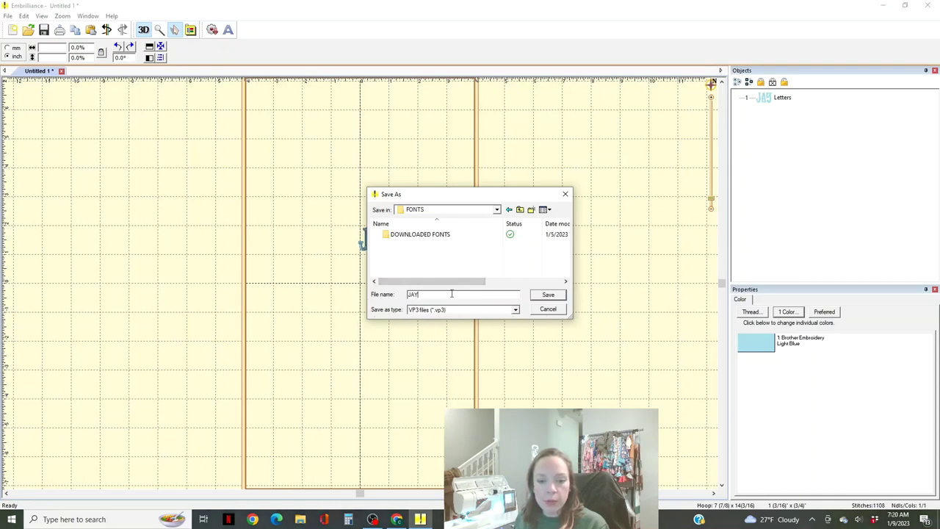
left_click(516, 311)
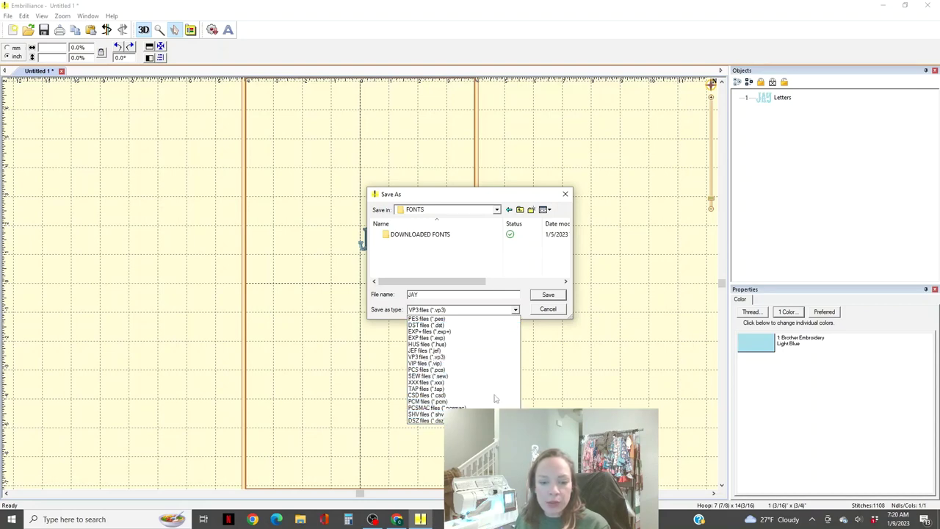
left_click(431, 357)
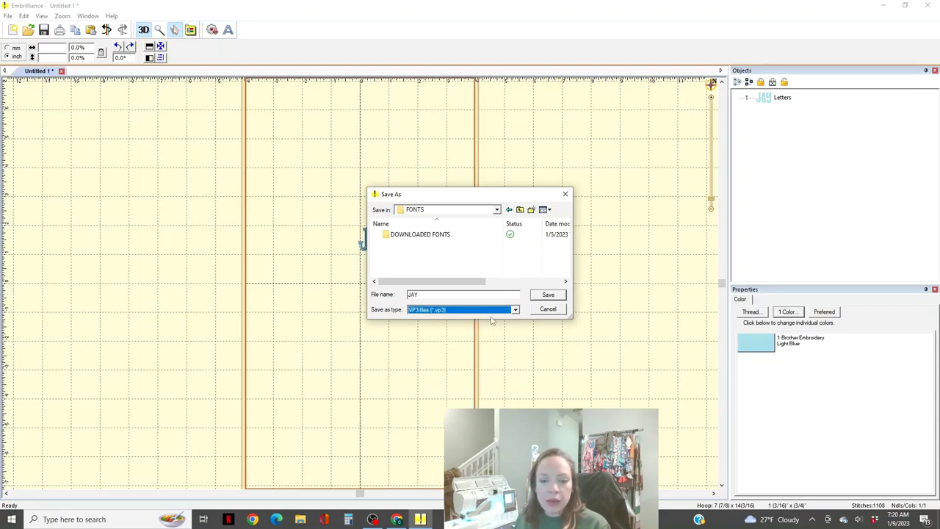
left_click(547, 295)
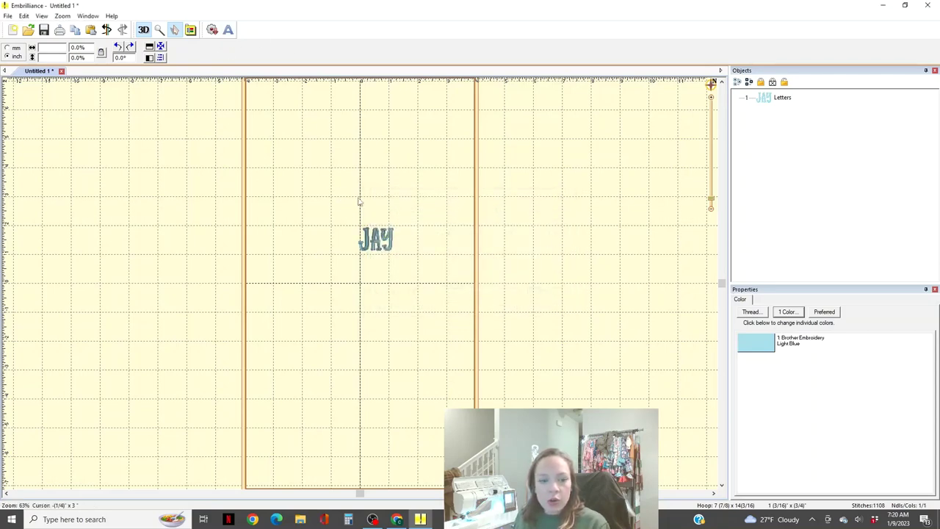
Convert the JAY lettering to multi-line text and change it to J, A, K, E with one letter per line
left_click(382, 244)
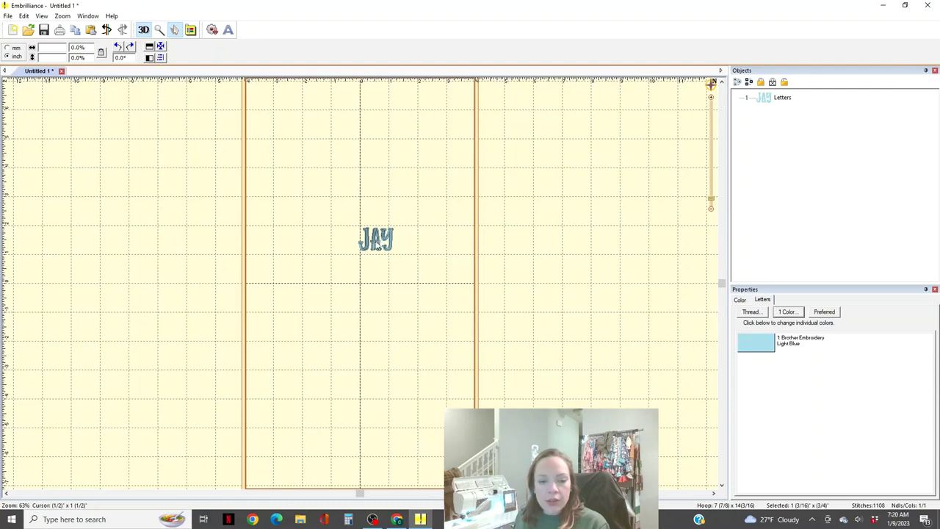
left_click(379, 238)
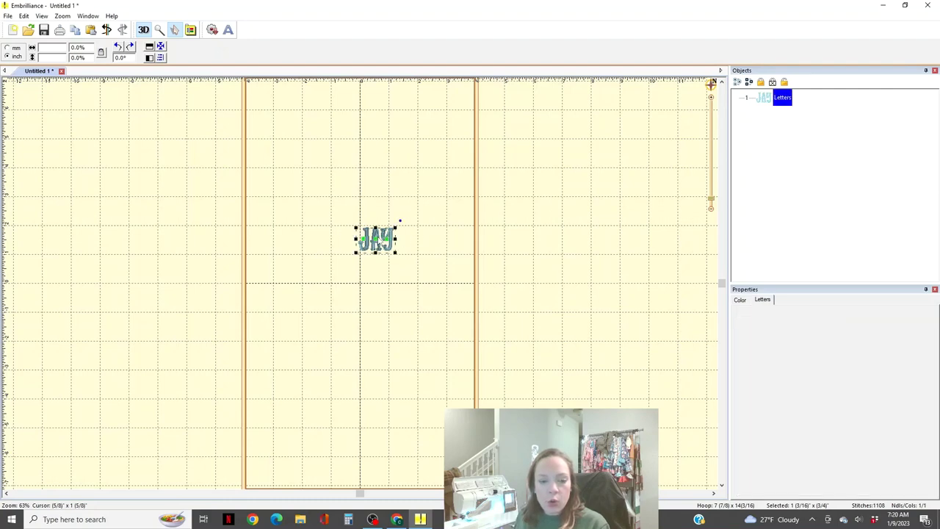
left_click(777, 331)
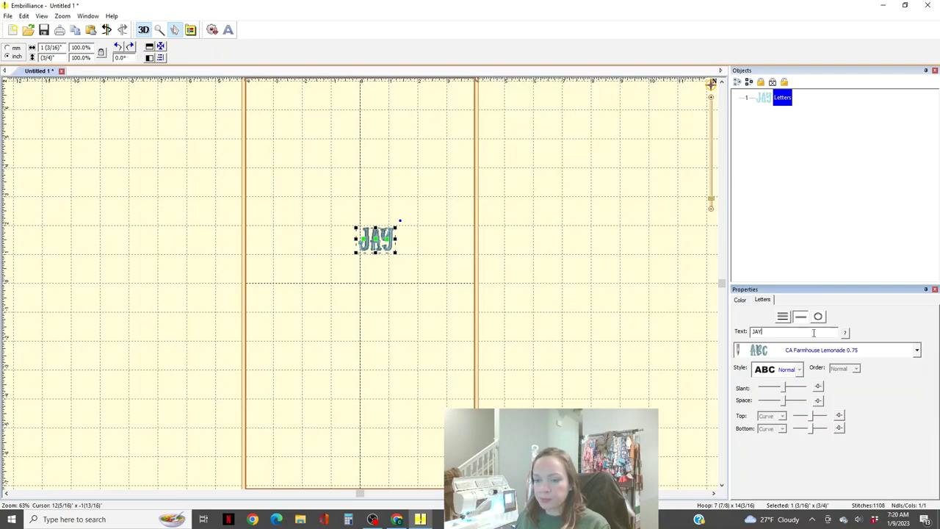
left_click(783, 318)
left_click(783, 320)
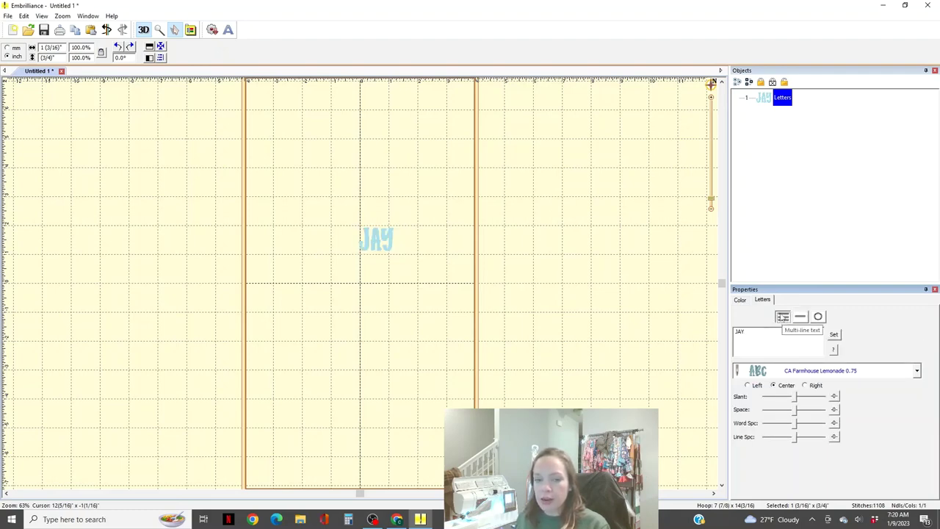
left_click(751, 332)
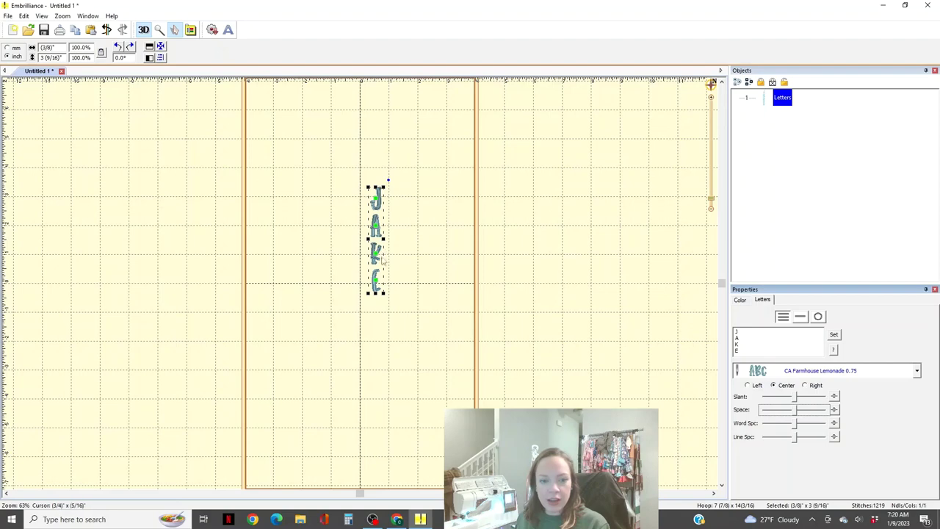
Change the stacked JAKE lettering's font to CA NotGoodbye 1.0in
left_click(917, 371)
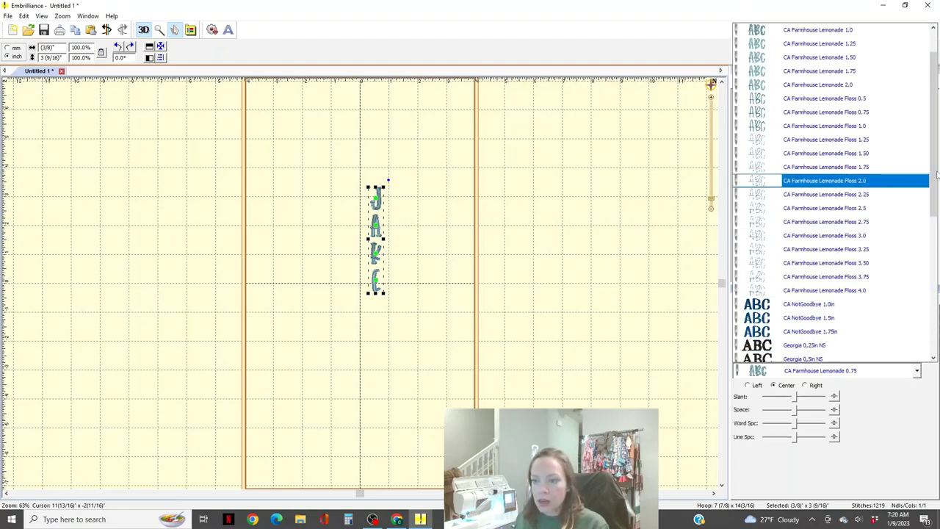
left_click_drag(932, 177, 933, 228)
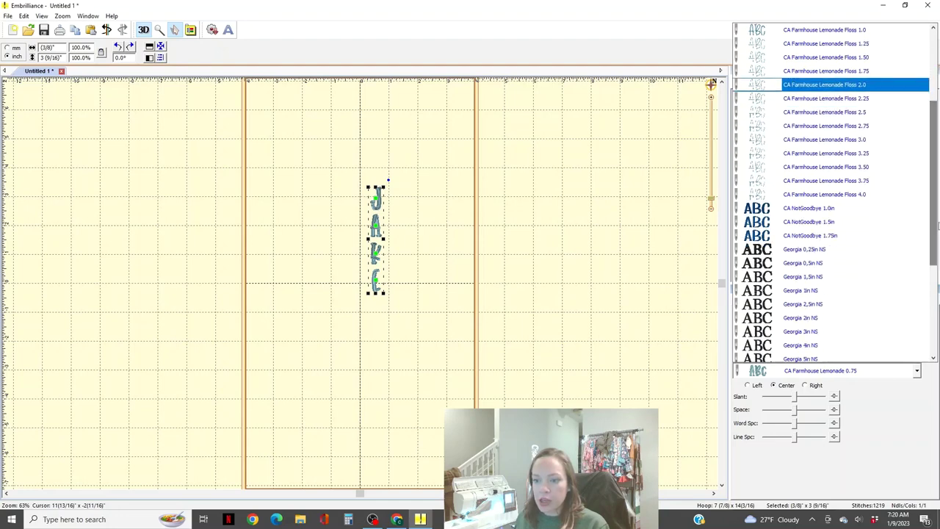
left_click(820, 212)
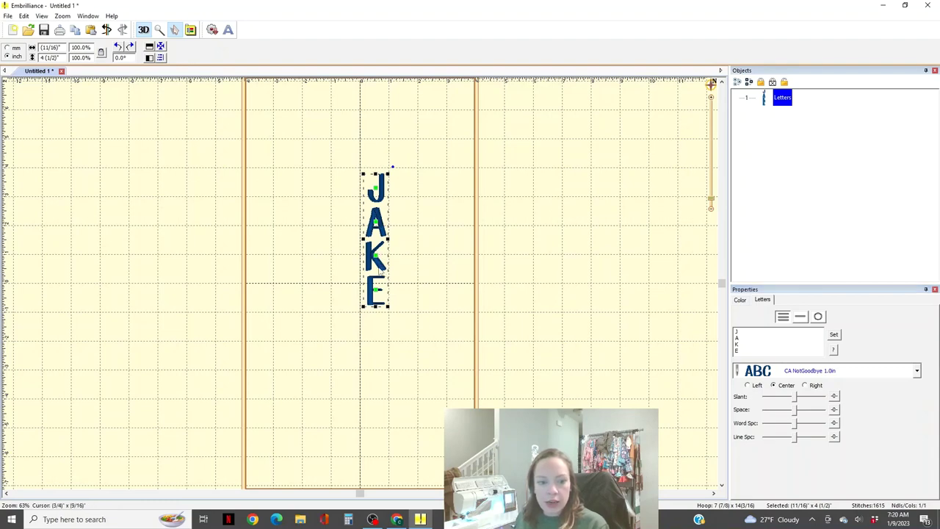
Rotate the stacked JAKE lettering 90° counterclockwise and nudge it slightly within the hoop
left_click(381, 273)
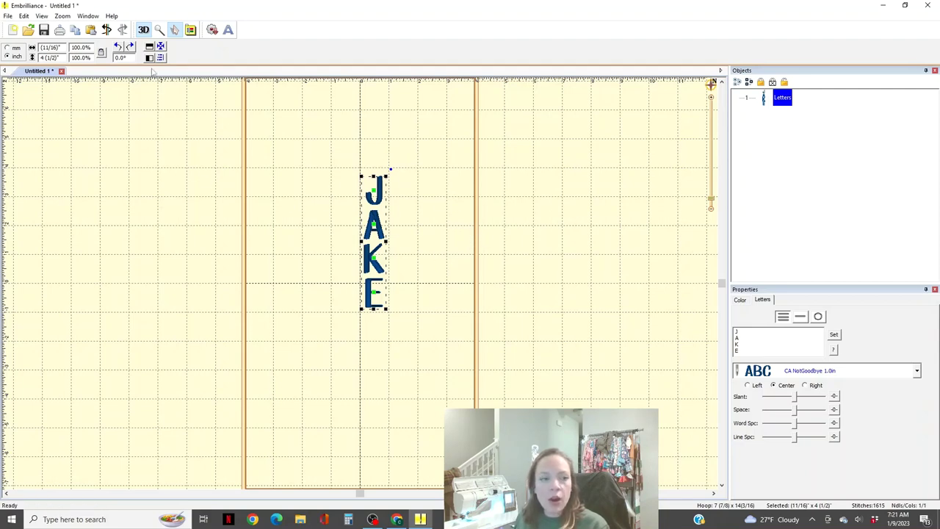
left_click(117, 47)
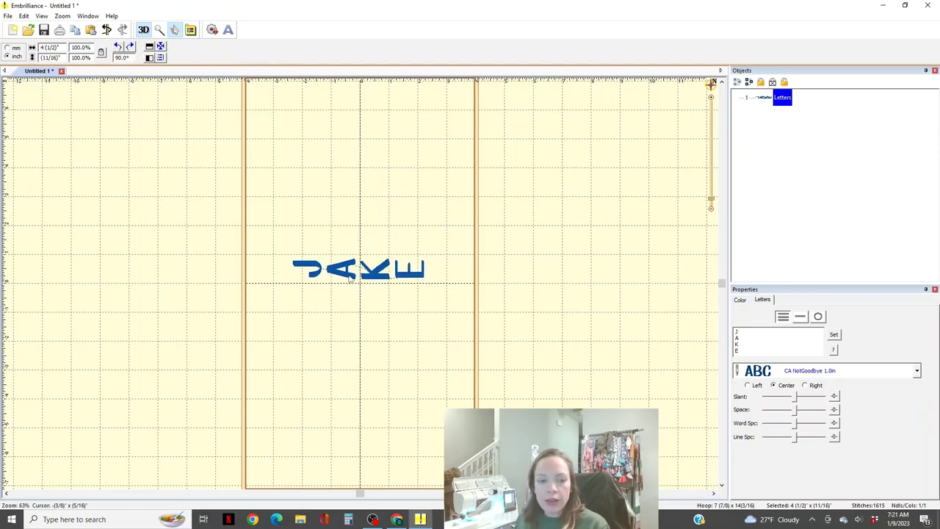
left_click(351, 279)
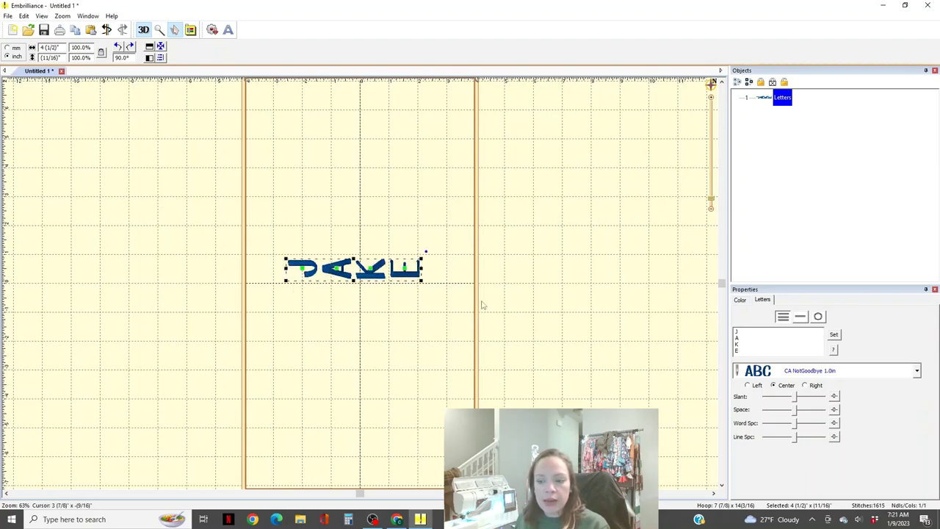
Save the rotated lettering as a new VP3 stitch file named JAKE in the FONTS folder
left_click(8, 15)
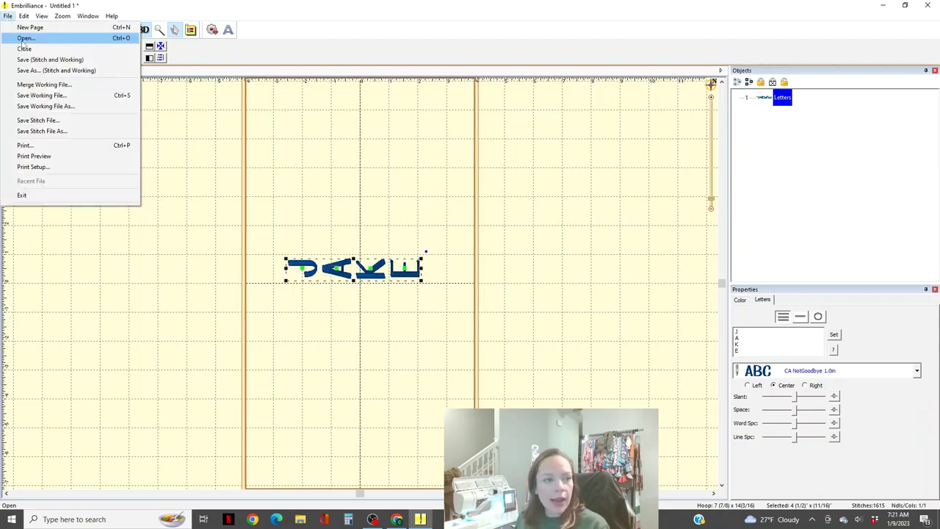
left_click(72, 137)
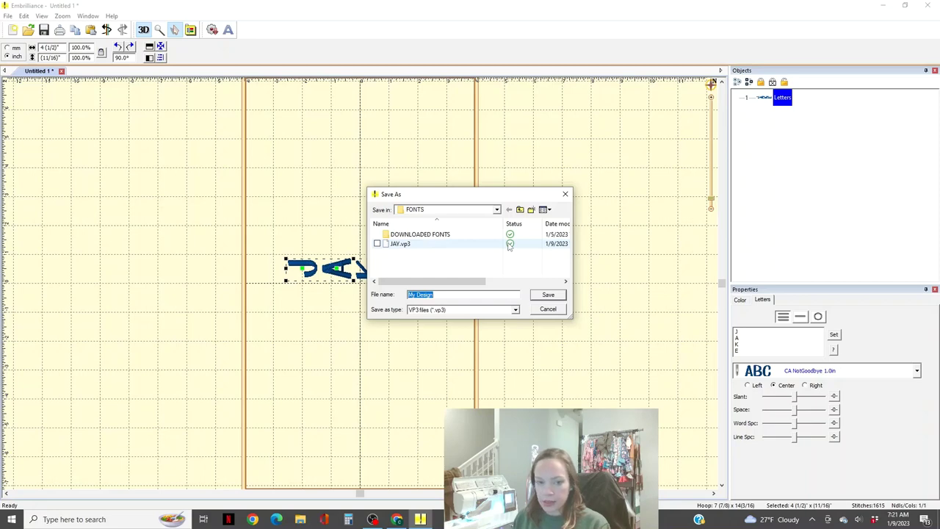
type("JAKE")
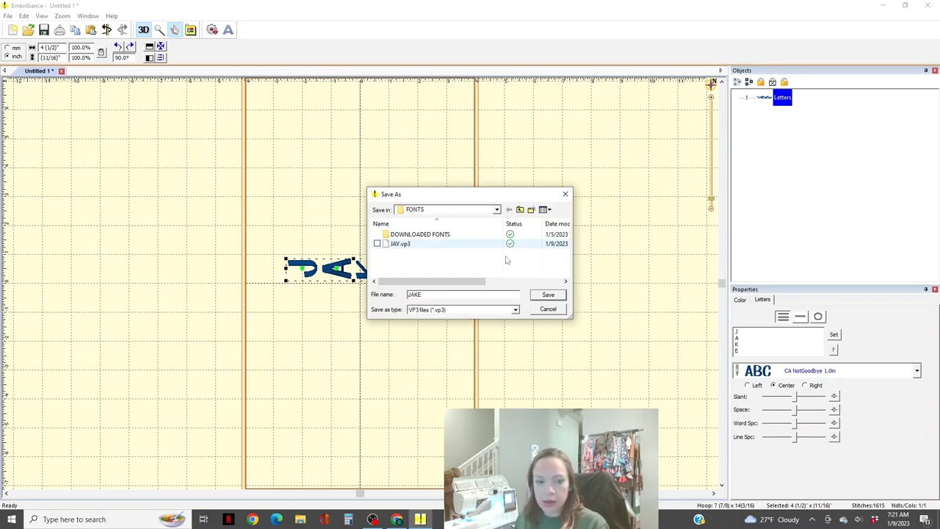
left_click(545, 297)
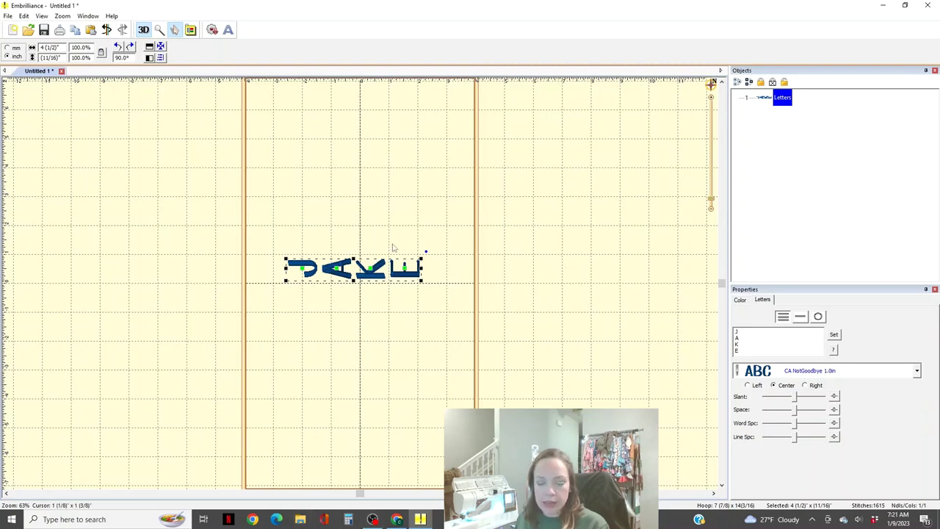
Switch to File Explorer and open the FONTS folder under OneDrive - Personal > Sewing > Embroidery
left_click(301, 520)
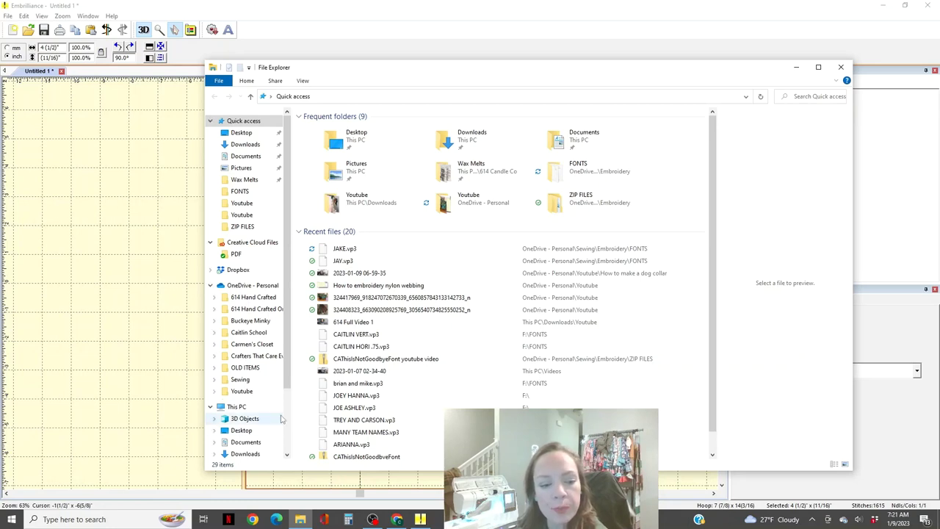
left_click(241, 380)
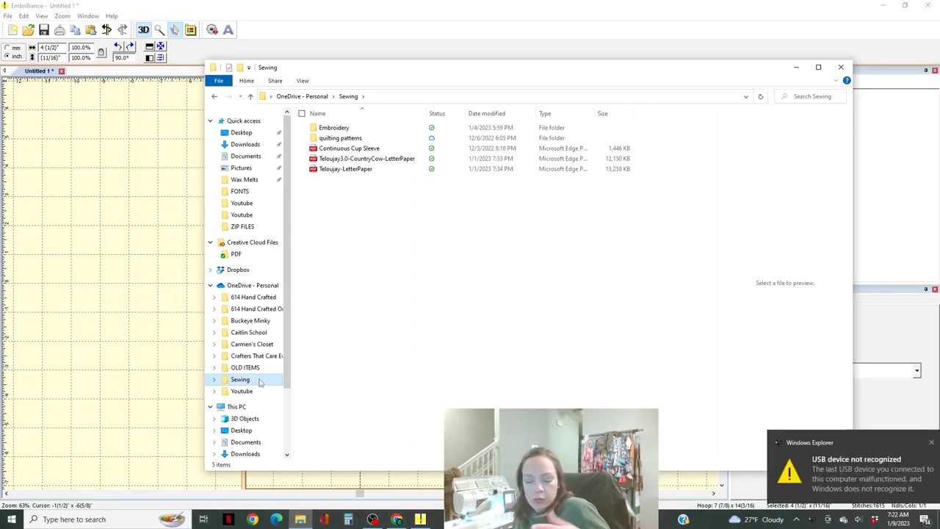
scroll(246, 294, "down", 4)
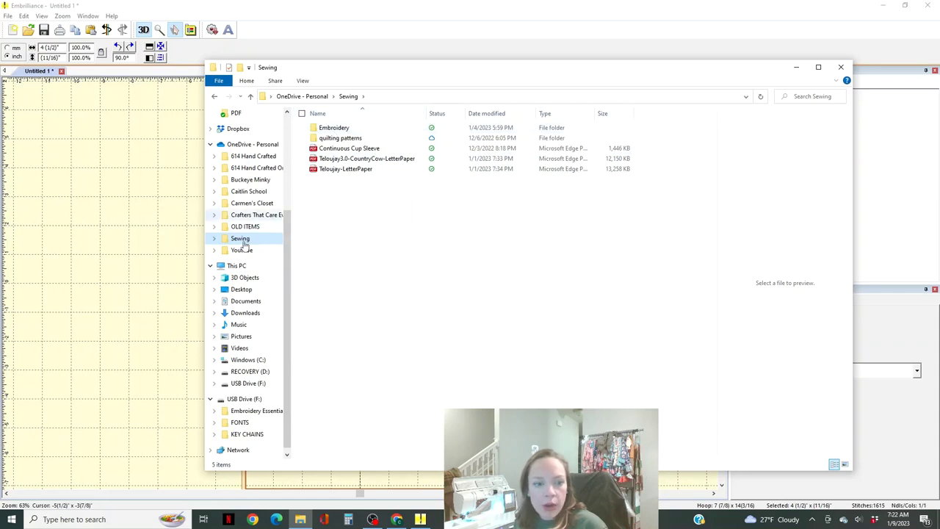
left_click(331, 130)
double_click(331, 129)
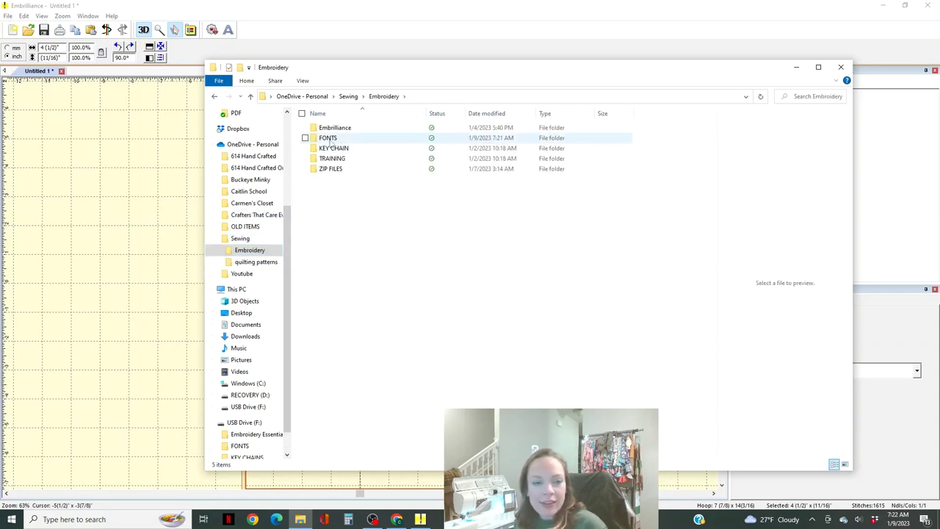
left_click(332, 142)
left_click(333, 140)
left_click(373, 294)
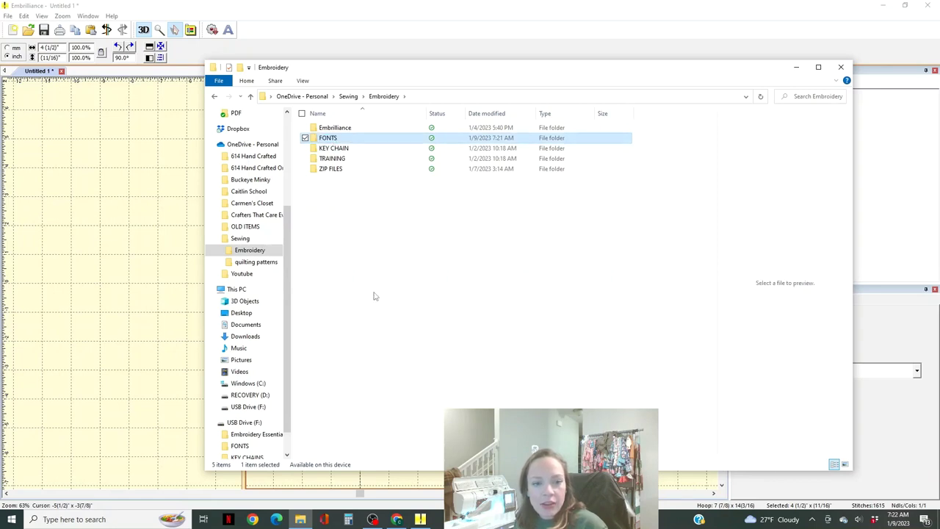
left_click(356, 140)
double_click(356, 140)
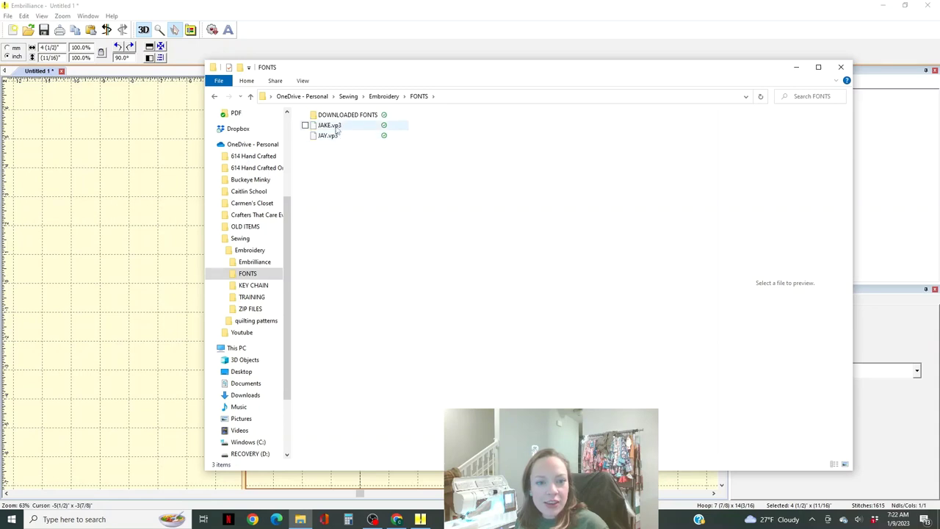
Copy JAKE.vp3 and JAY.vp3 into the FONTS folder on USB Drive (F:) and open that folder
scroll(263, 250, "down", 2)
scroll(263, 250, "down", 1)
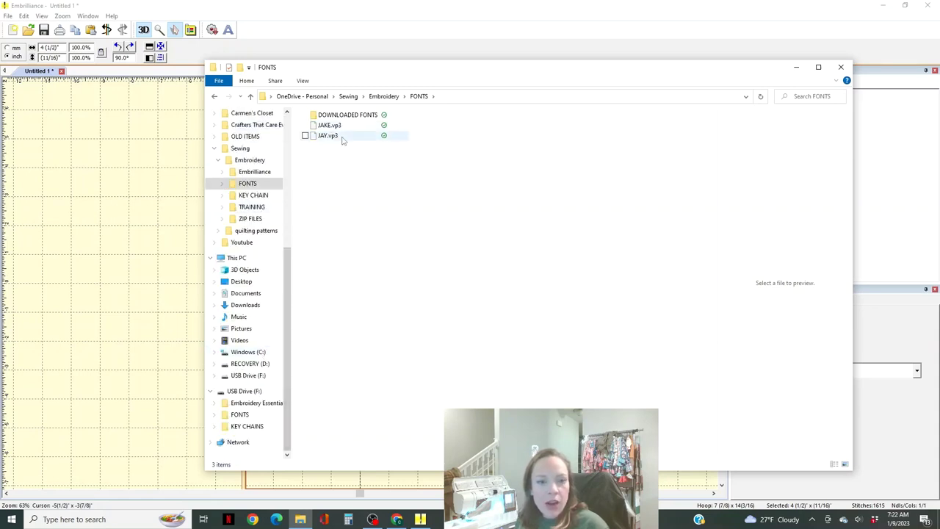
left_click_drag(457, 160, 244, 421)
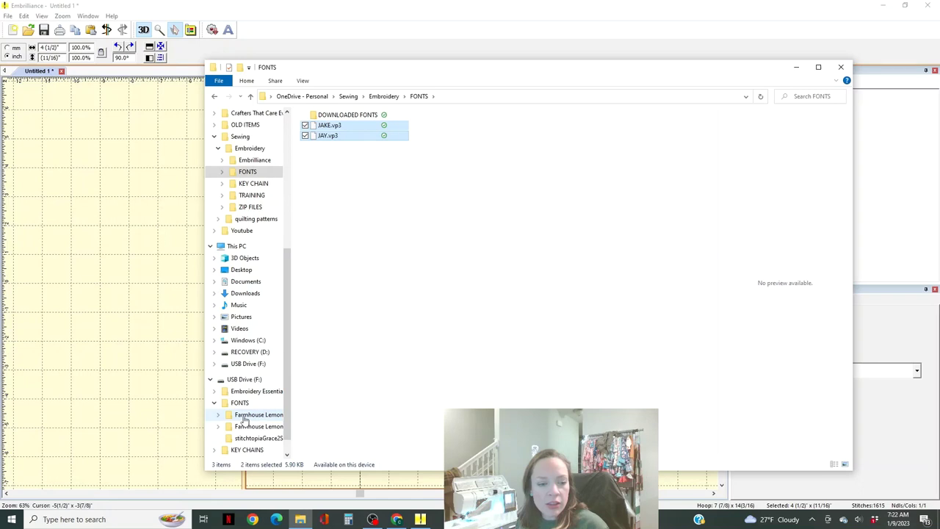
left_click_drag(442, 150, 247, 404)
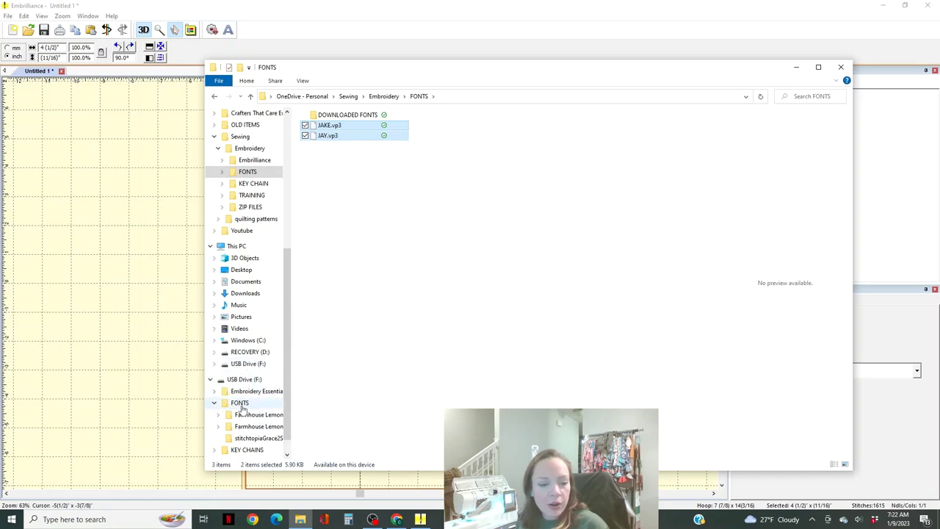
left_click(240, 403)
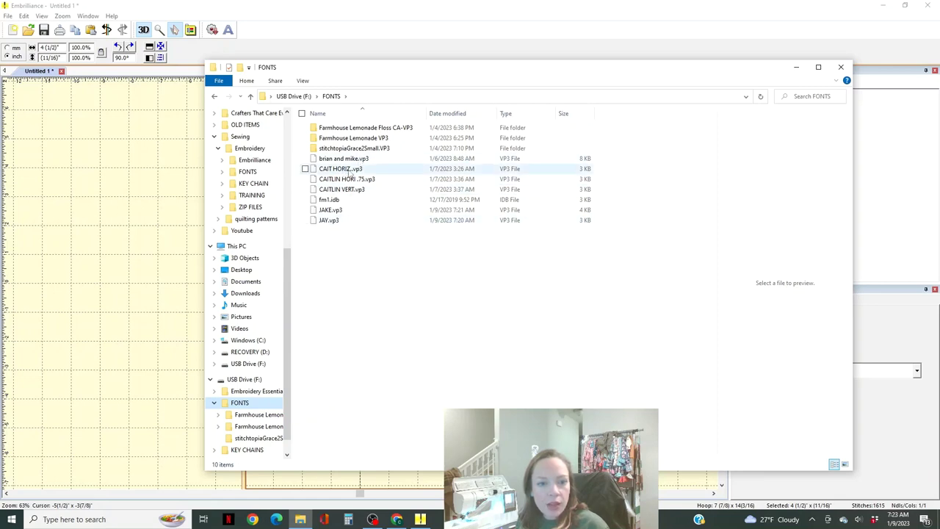
Permanently delete the four older VP3 files dated 1/6/2023 and 1/7/2023 from the USB drive's FONTS folder
left_click_drag(611, 151, 441, 203)
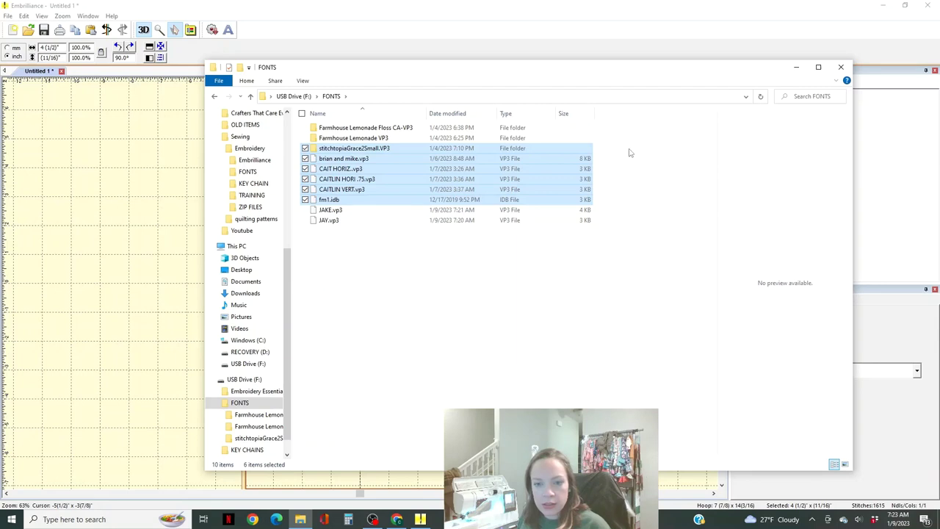
left_click(609, 182)
left_click_drag(609, 194, 408, 165)
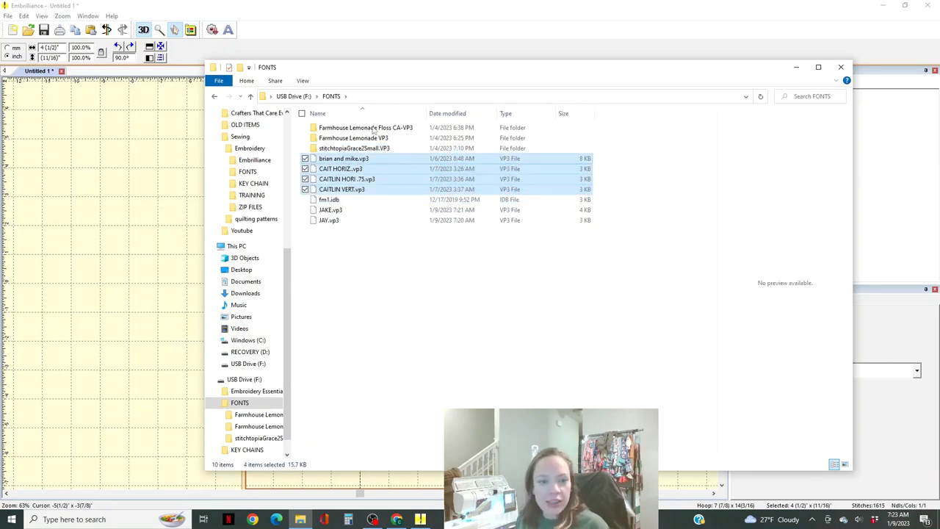
key("Delete")
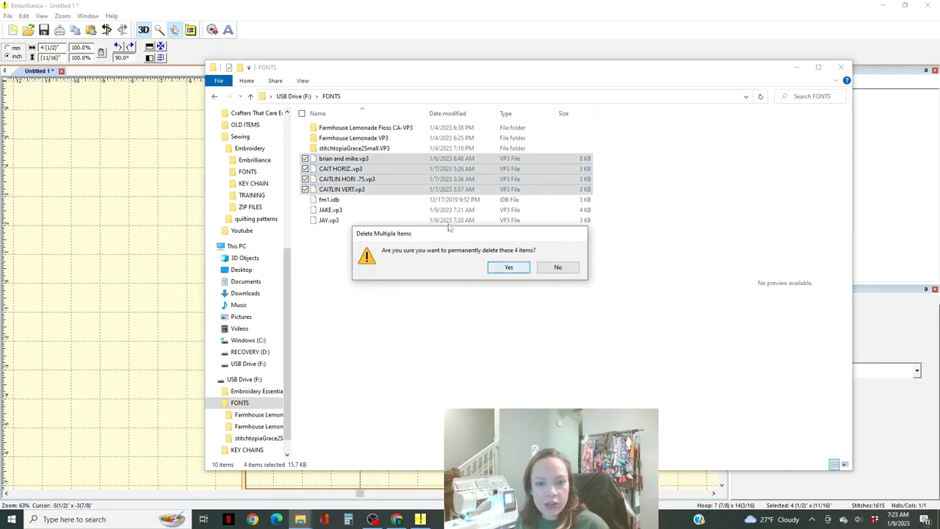
key("Return")
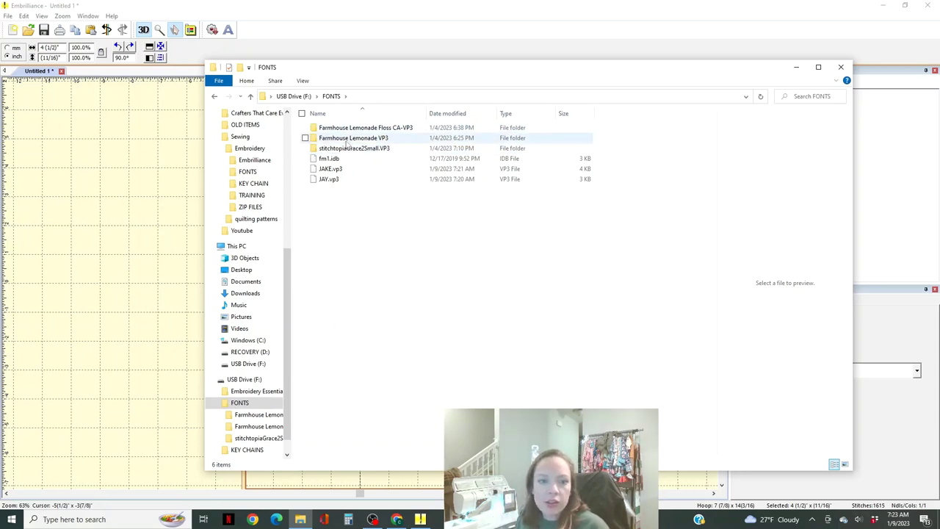
Permanently delete the misplaced JAKE.vp3 and JAY.vp3 copies from the USB drive's Farmhouse Lemonade Floss CA-VP3 folder
left_click(345, 129)
double_click(343, 127)
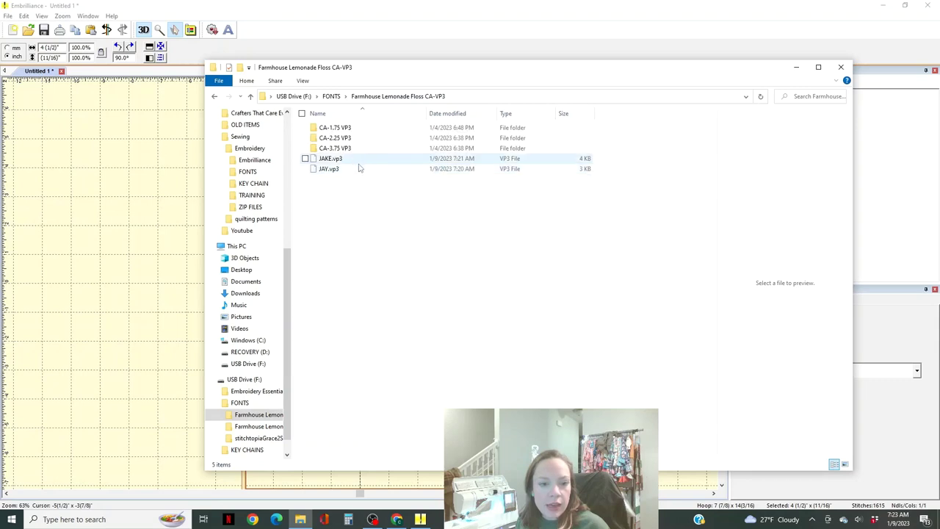
left_click_drag(670, 207, 430, 162)
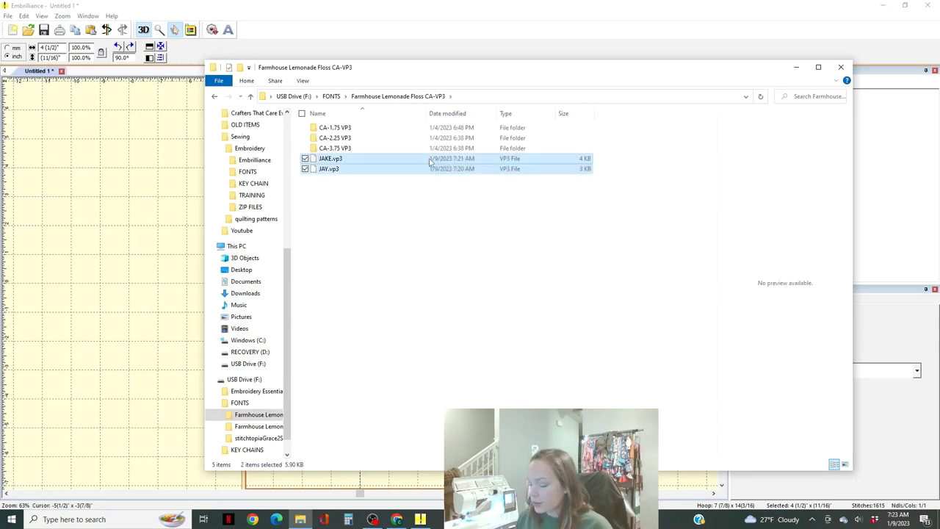
key("Delete")
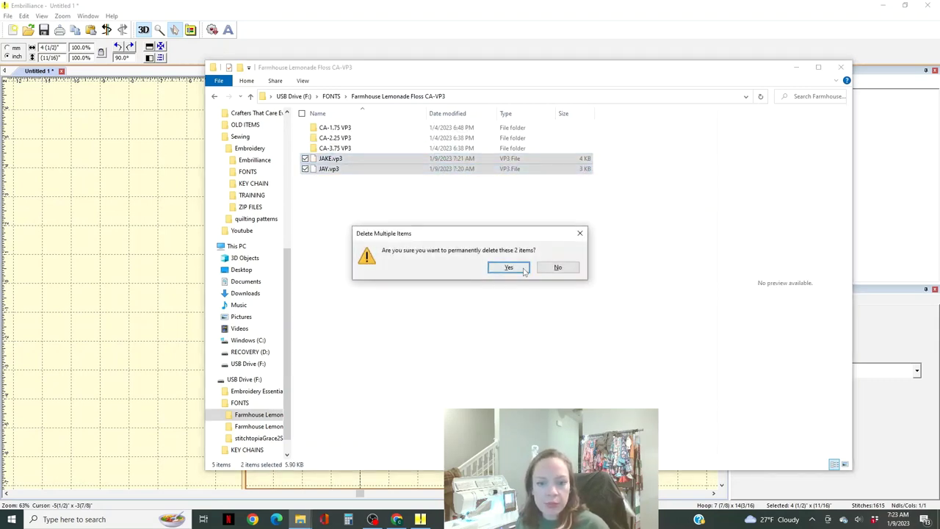
left_click(506, 268)
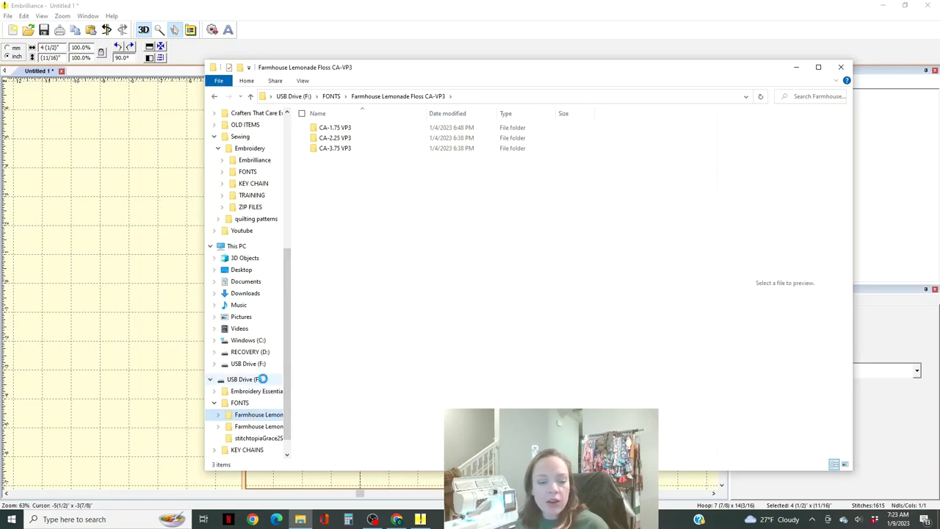
Eject USB Drive (F:) from the computer
right_click(262, 382)
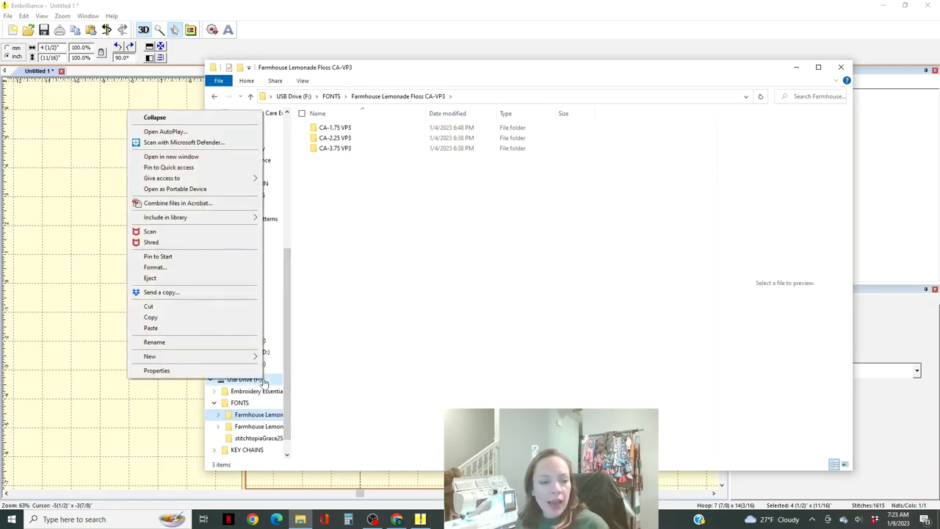
left_click(166, 282)
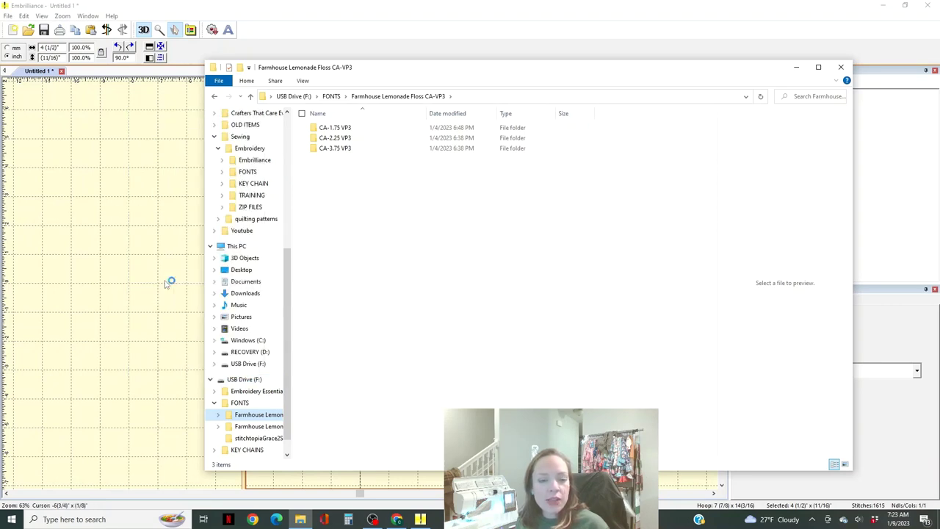